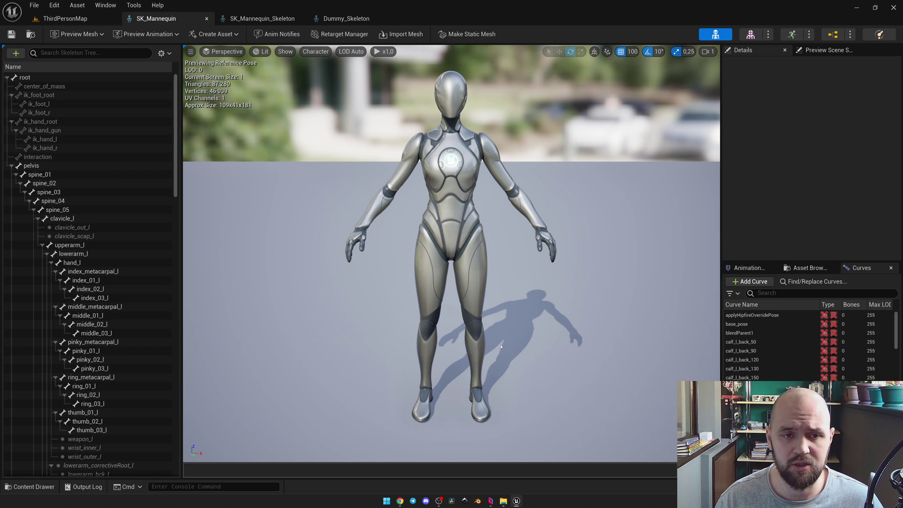
Compare SK_Mannequin_Skeleton against Dummy_Skeleton, glancing back at the SK_Mannequin mesh
left_click(262, 19)
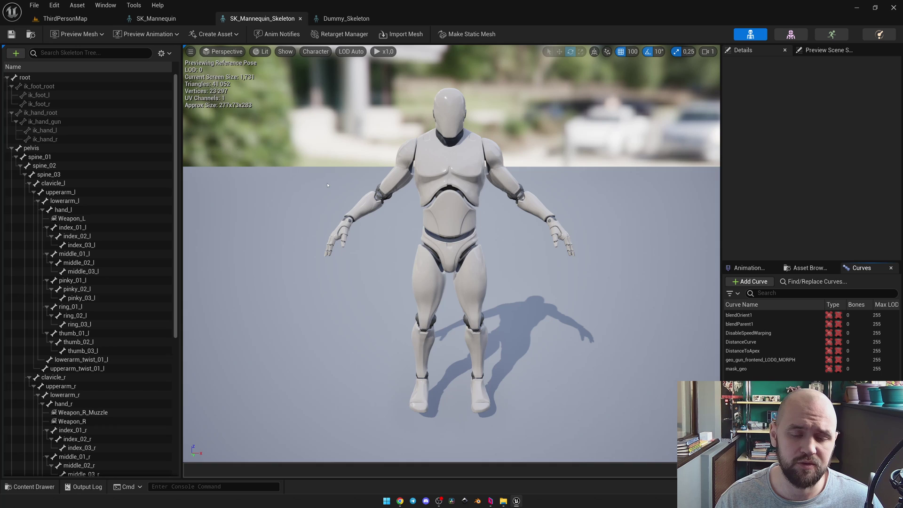
left_click(346, 18)
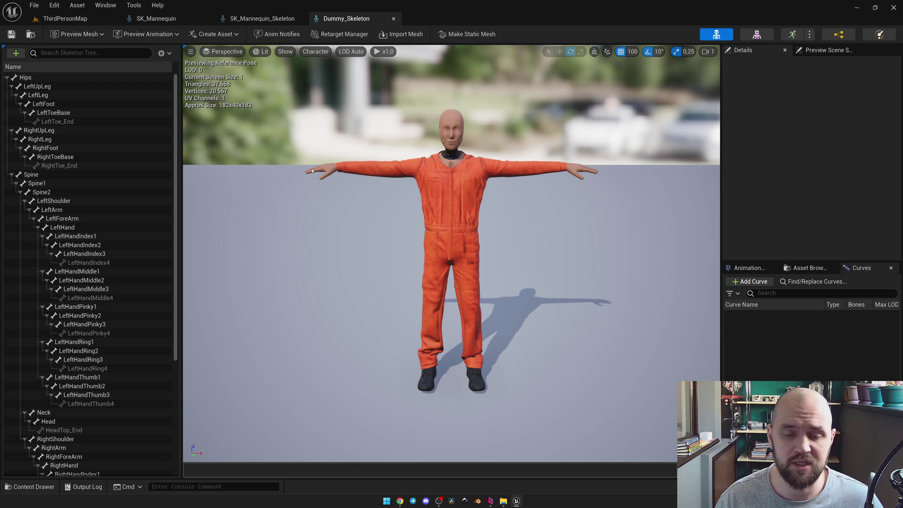
left_click(196, 17)
left_click(260, 19)
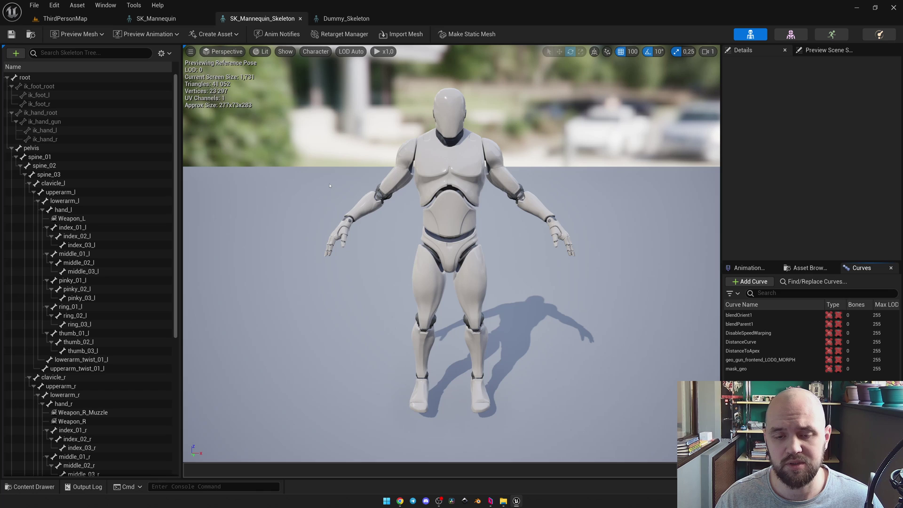
left_click(336, 21)
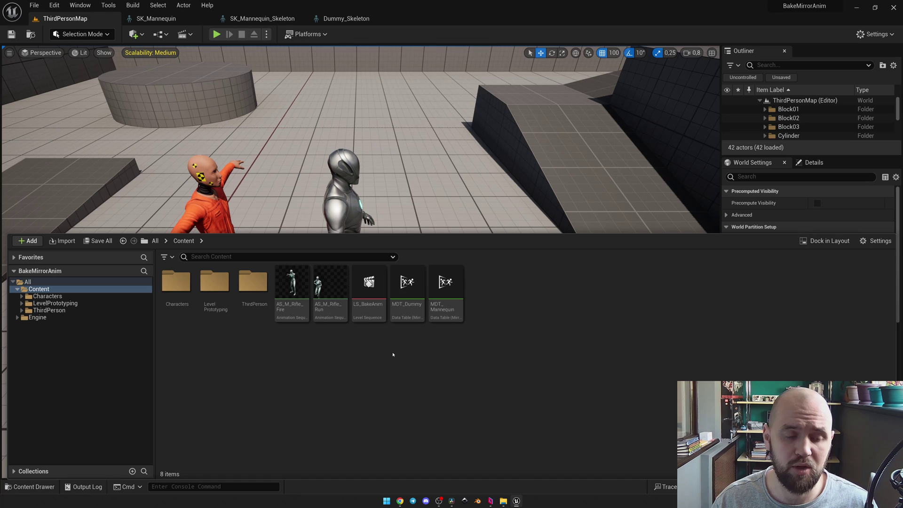
right_click(393, 355)
mouse_move(447, 178)
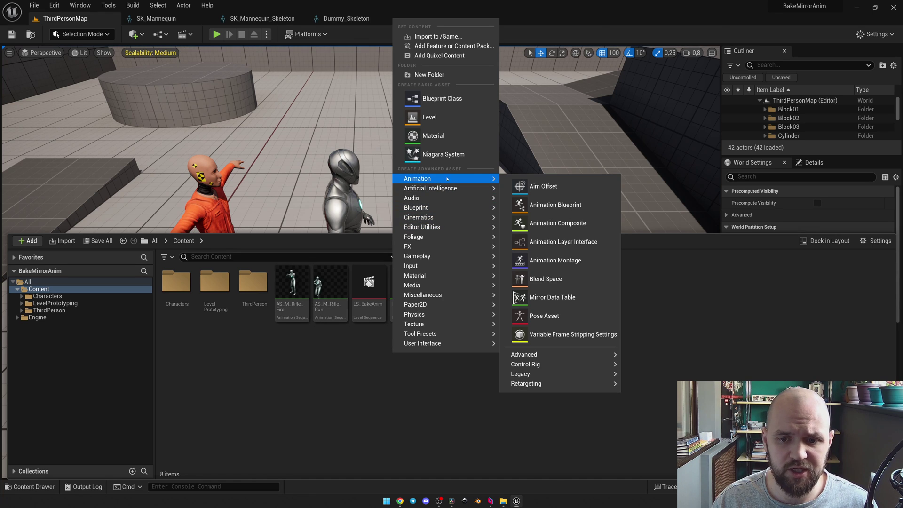
left_click(539, 299)
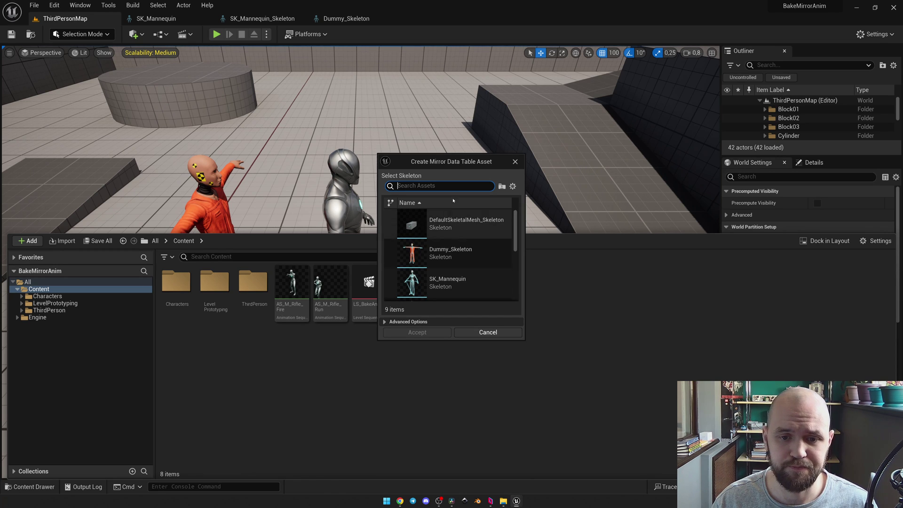
left_click(515, 161)
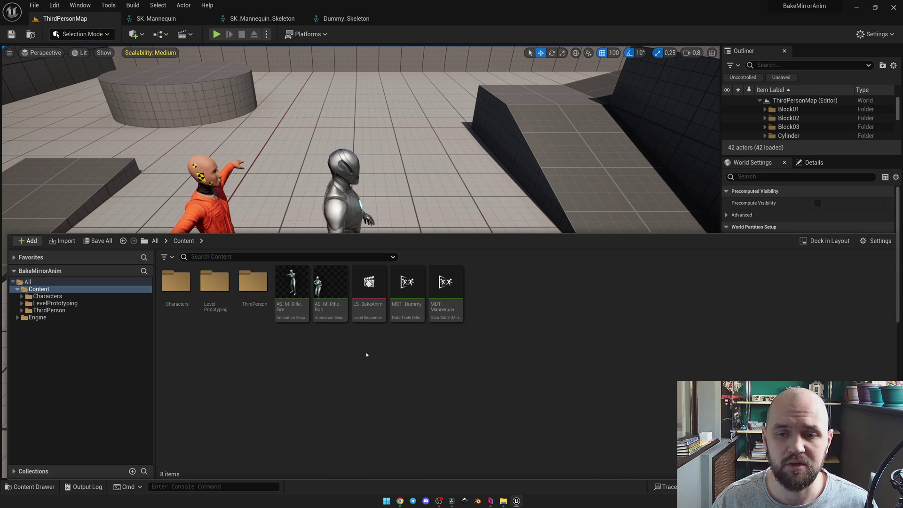
Open the MDT_Dummy and MDT_Mannequin mirror data tables from the Content Browser
double_click(401, 302)
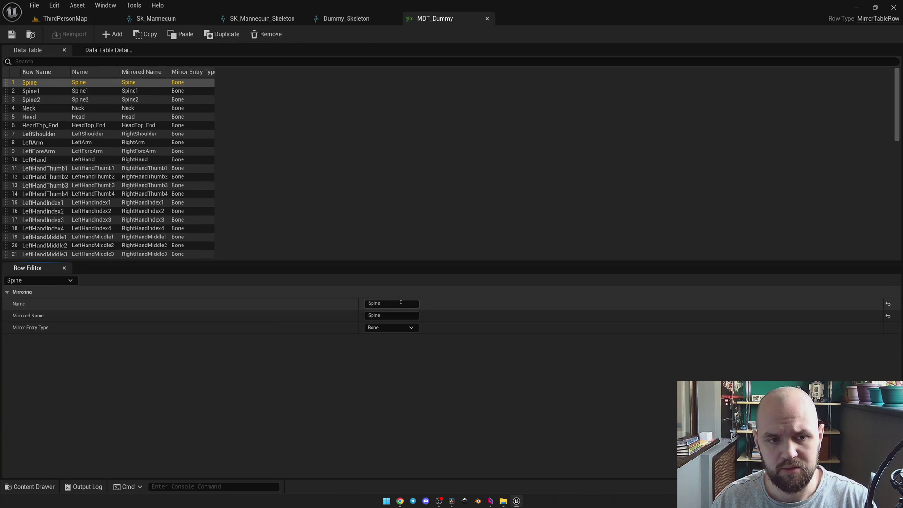
key("ctrl+space")
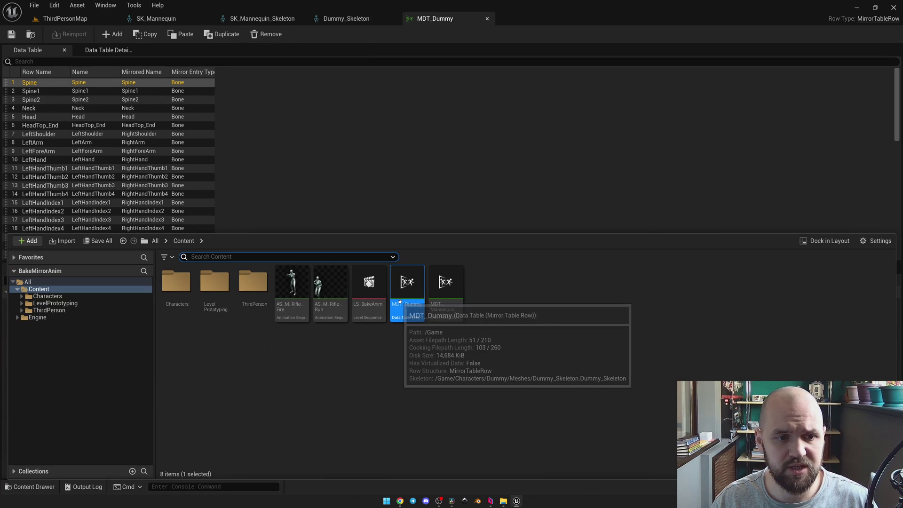
double_click(435, 298)
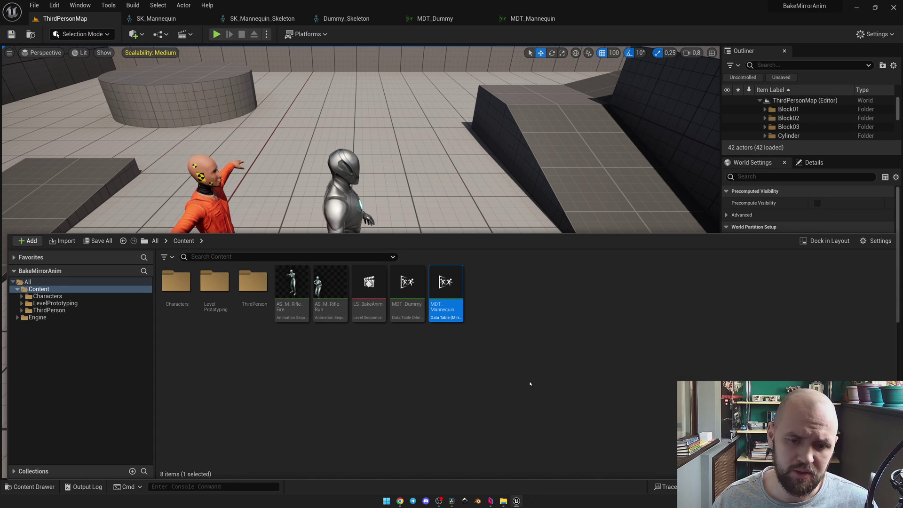
Create and then delete a throwaway NewLevelSequence, and open LS_BakeAnim in Sequencer
right_click(405, 340)
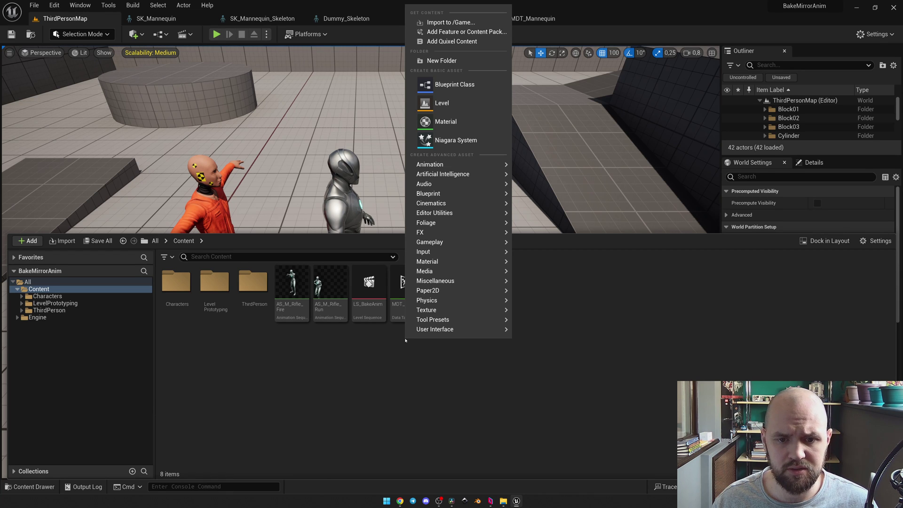
mouse_move(451, 203)
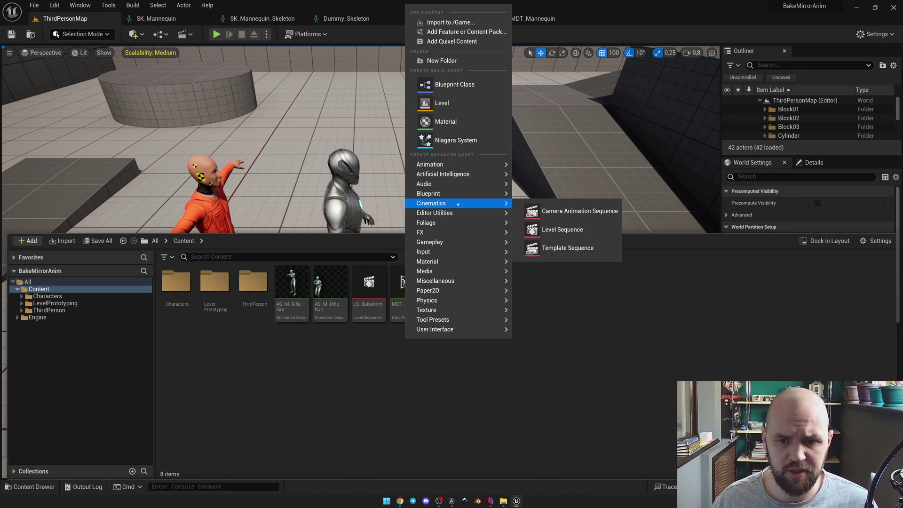
left_click(553, 228)
key("Return")
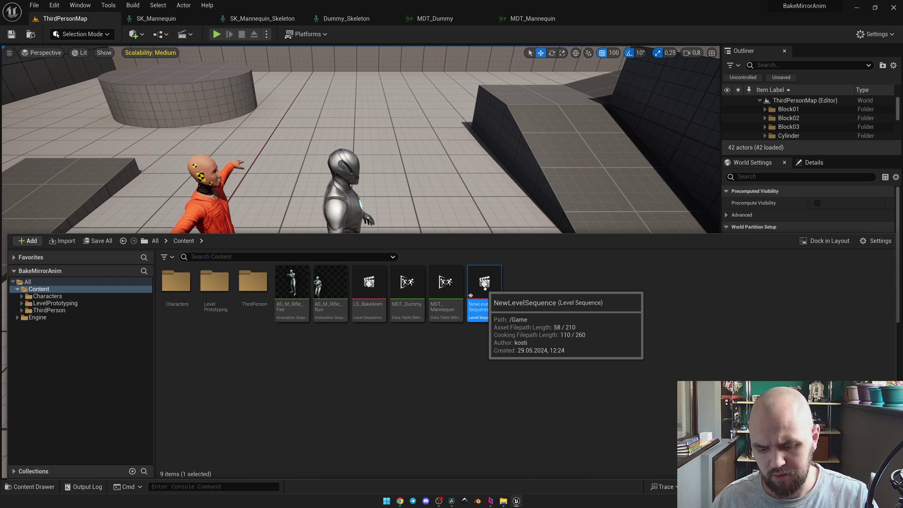
key("Delete")
left_click(411, 339)
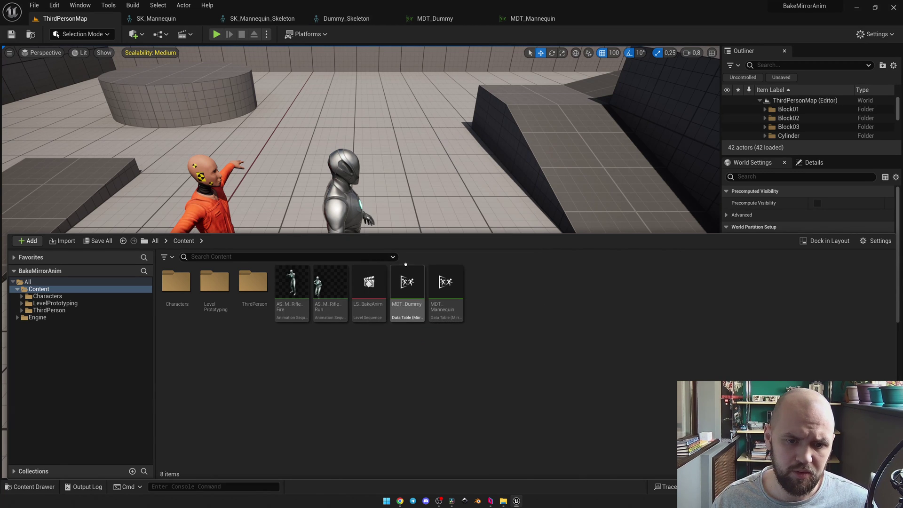
double_click(369, 284)
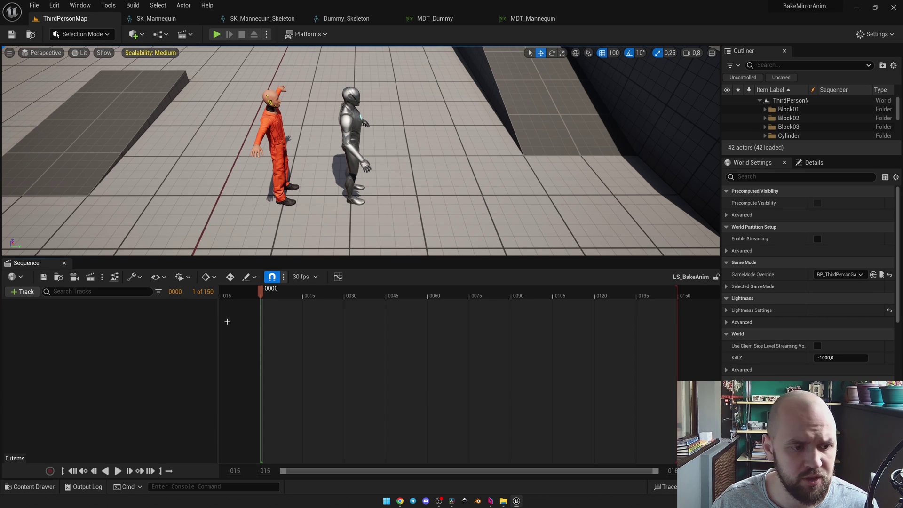
Add the level's SKM_Dummy and SKM_Manny actors as tracks in LS_BakeAnim
left_click(20, 292)
mouse_move(27, 306)
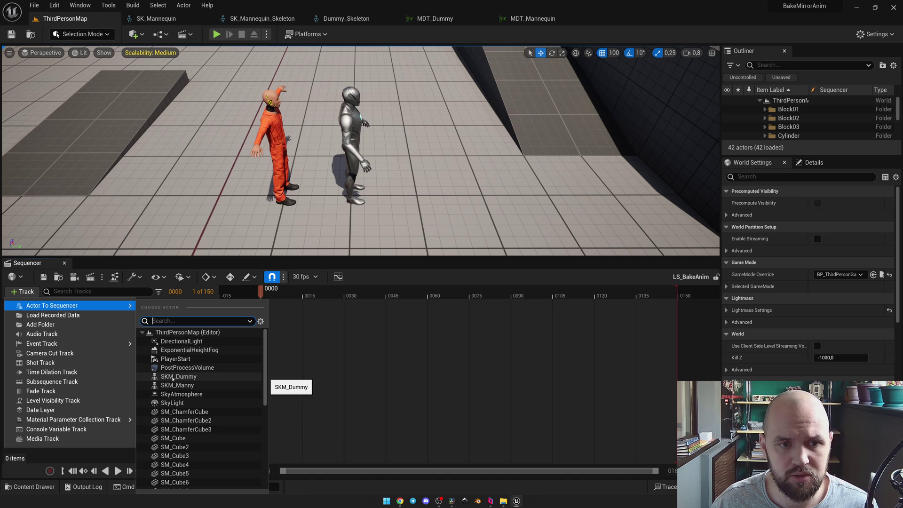
left_click(172, 376)
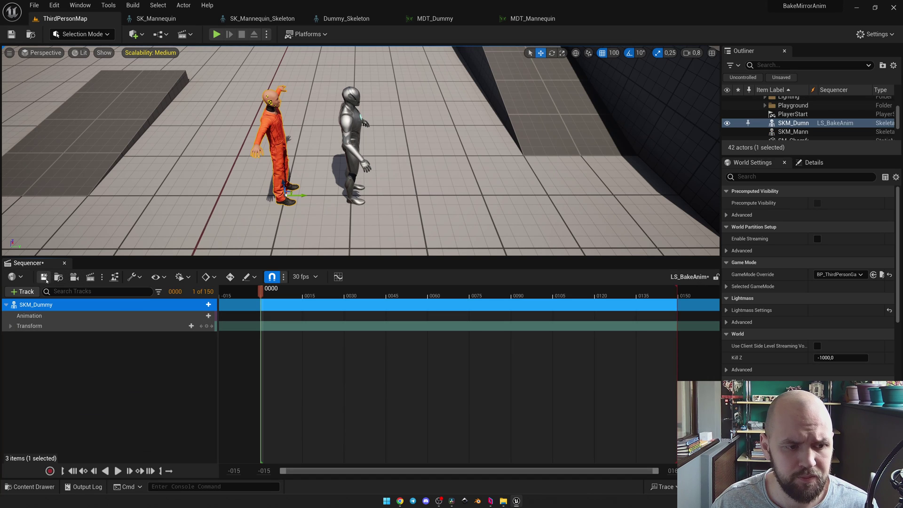
left_click(26, 292)
mouse_move(35, 303)
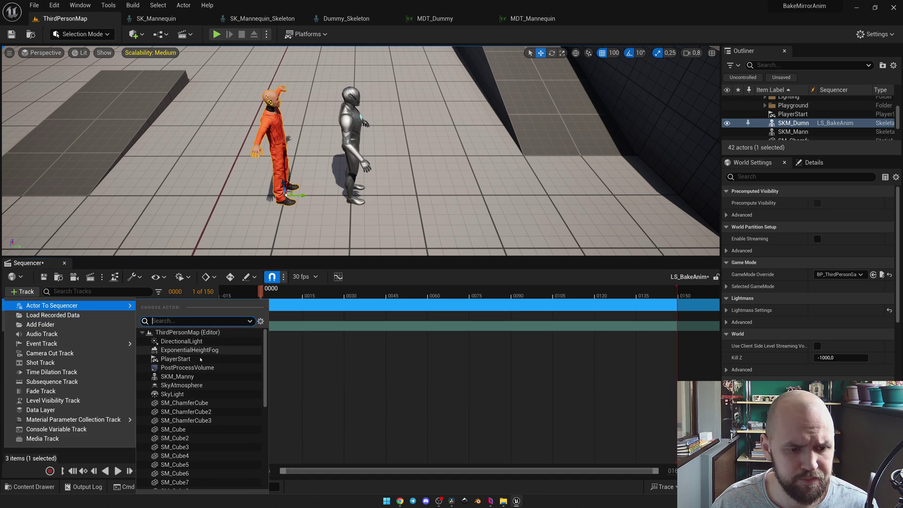
left_click(193, 377)
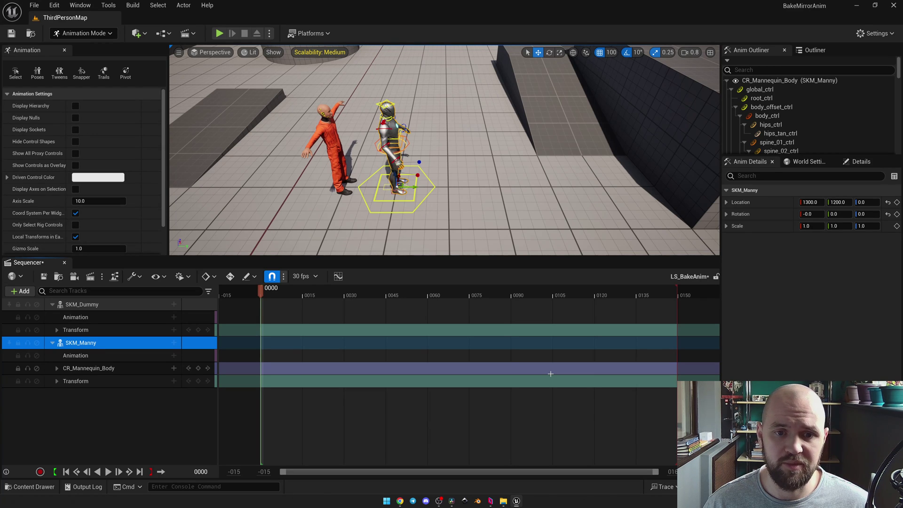
Put AS_Dummy_Idle_Sad on SKM_Dummy's animation track and preview it
left_click(501, 438)
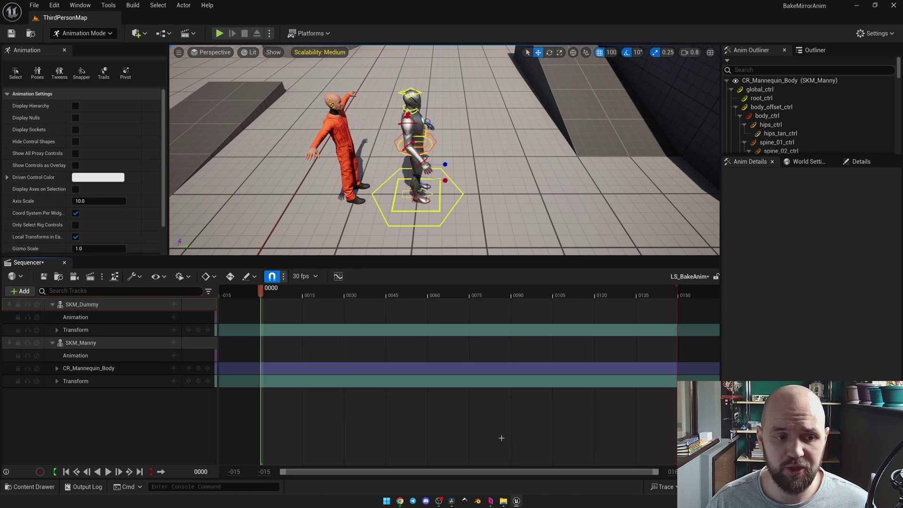
left_click(173, 317)
type("sad")
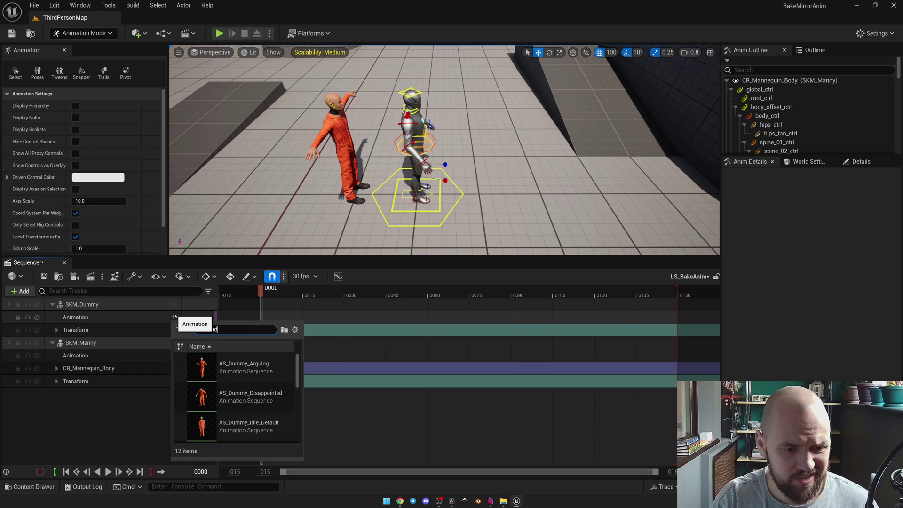
left_click(211, 366)
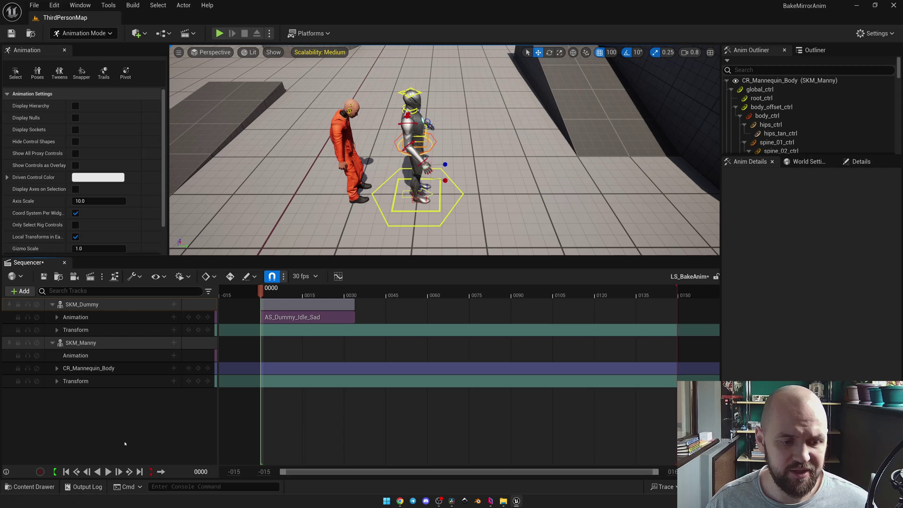
left_click(108, 472)
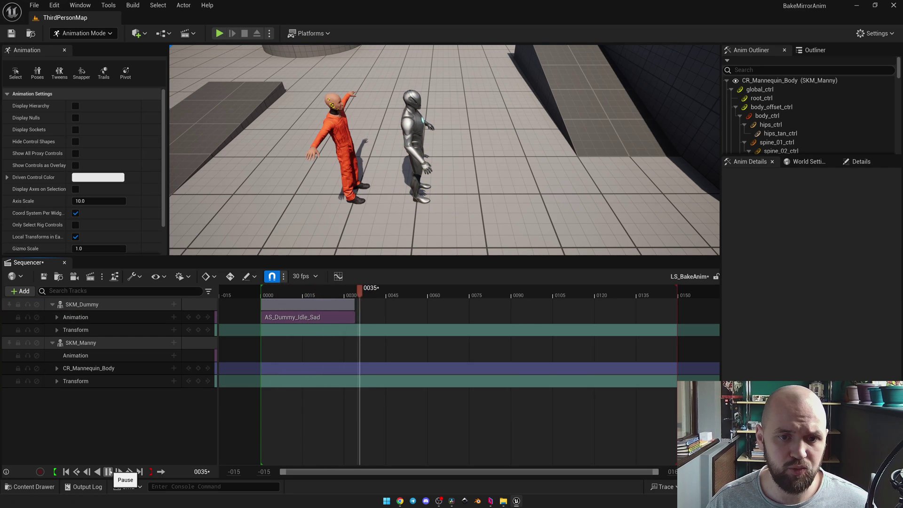
left_click(108, 472)
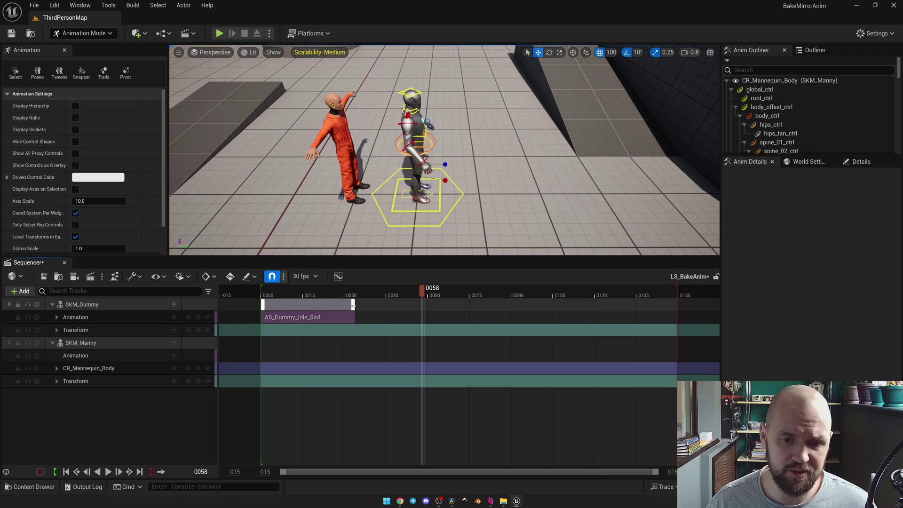
Extend the AS_Dummy_Idle_Sad section to roughly frame 68 and replay from the start
left_click_drag(353, 305, 456, 312)
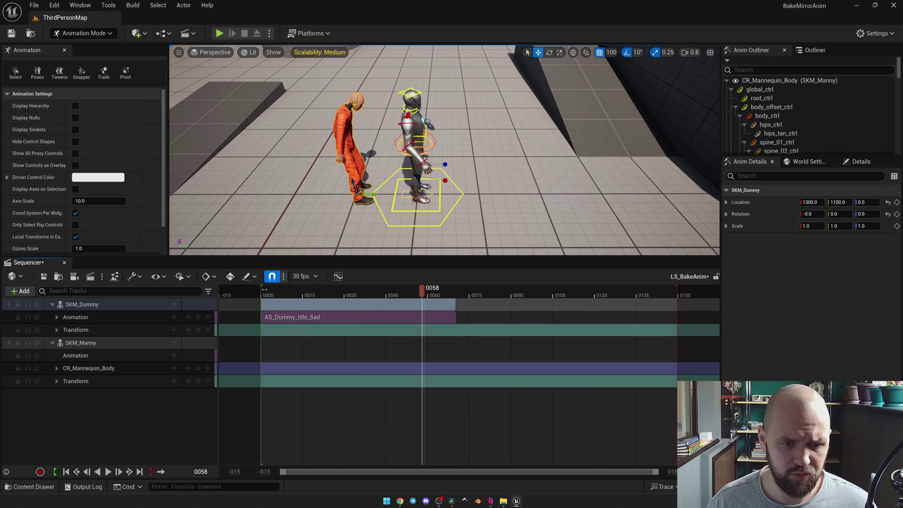
left_click(264, 289)
left_click(108, 471)
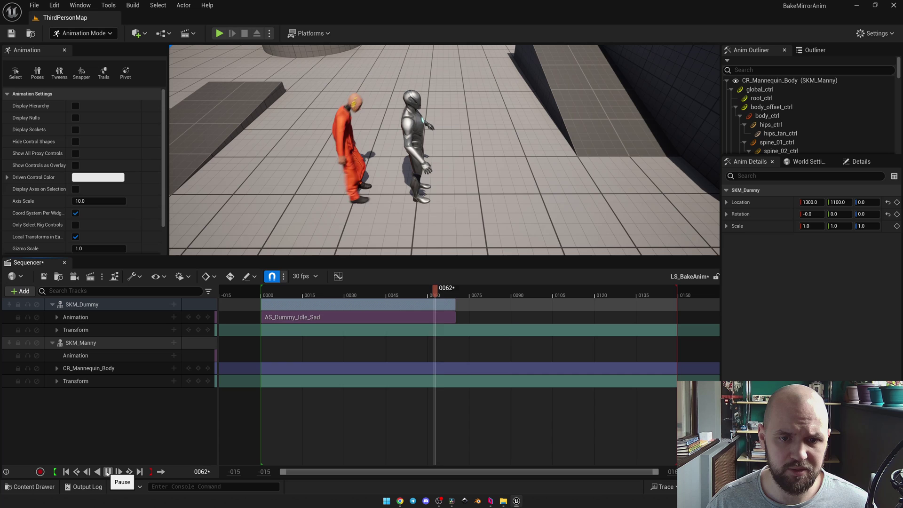
key("ctrl+z")
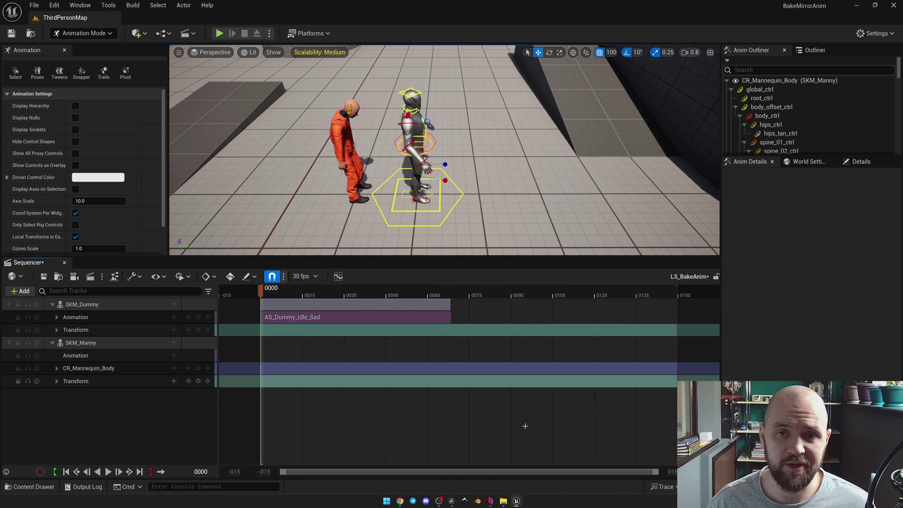
Give SKM_Manny two animation tracks, playing AS_M_Rifle_Fire and AS_M_Rifle_Run
left_click(173, 356)
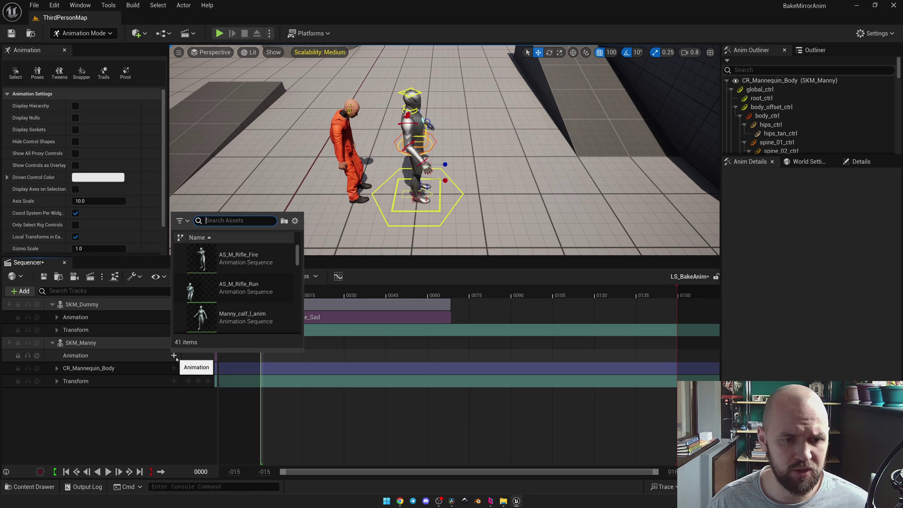
left_click(240, 266)
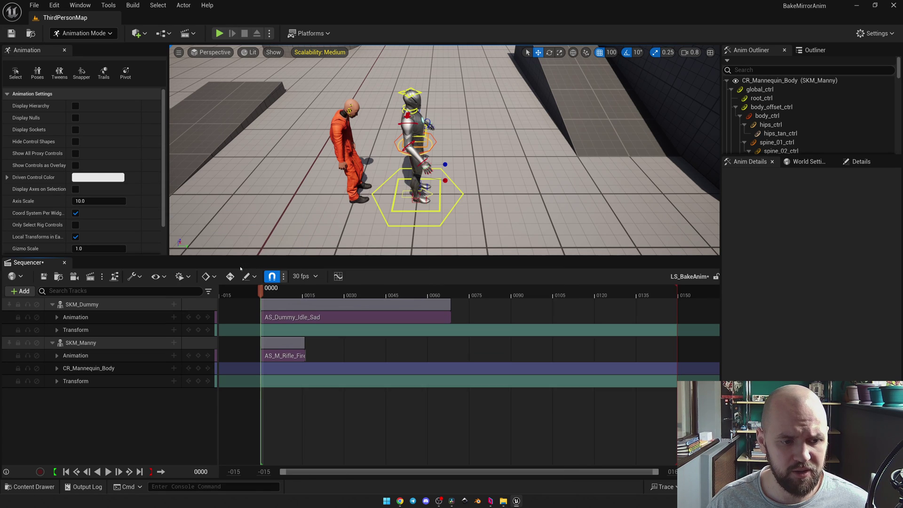
left_click(174, 342)
mouse_move(195, 214)
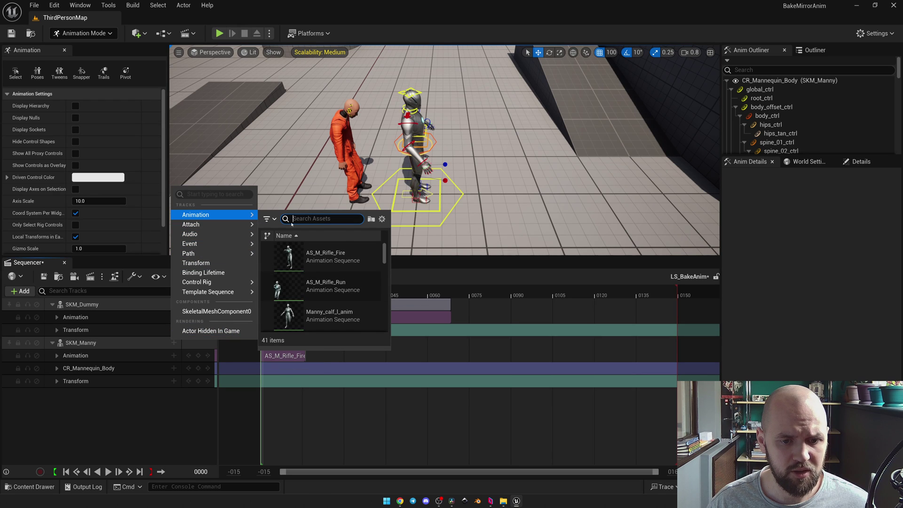
left_click(346, 287)
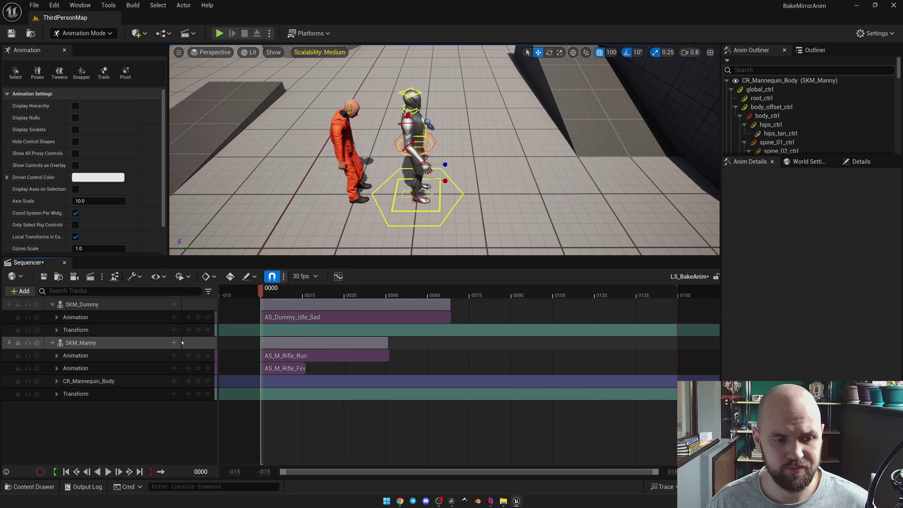
Delete Manny's CR_Mannequin_Body control rig track and briefly mute each rifle track to compare poses
left_click(141, 380)
key("Delete")
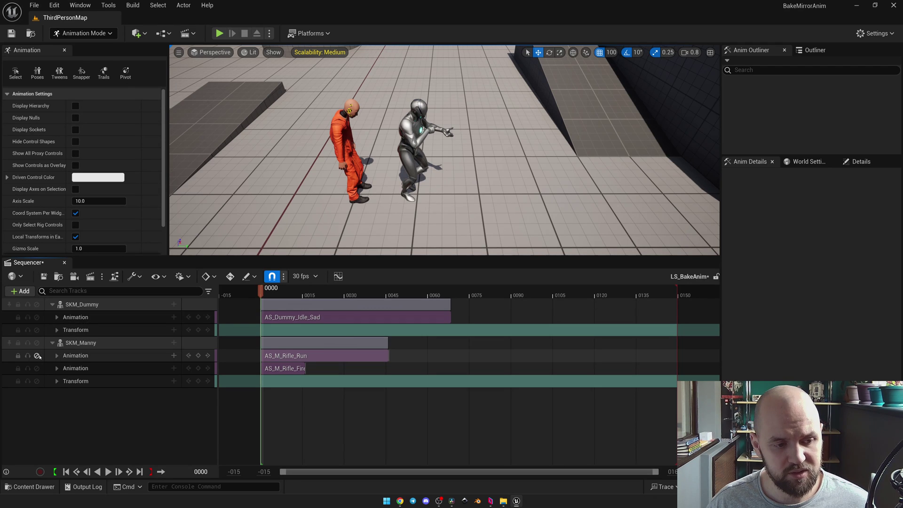
left_click(37, 355)
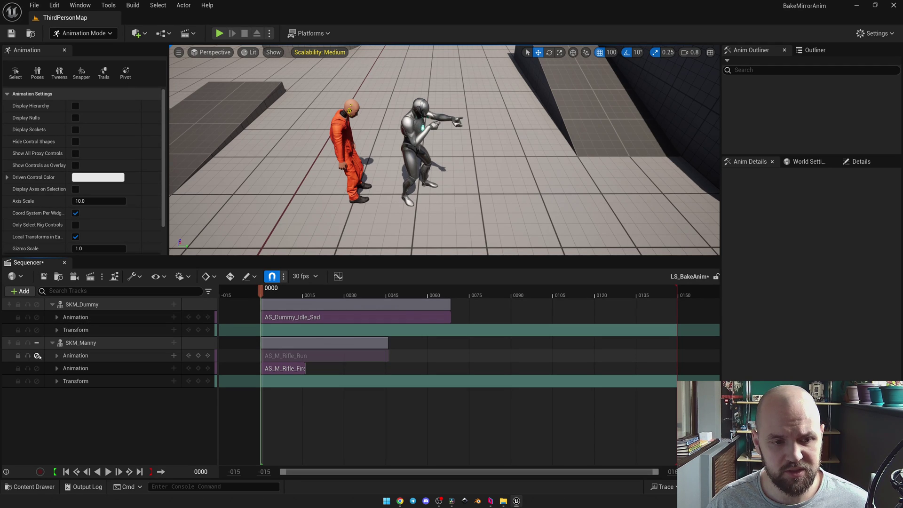
left_click(38, 355)
left_click(37, 369)
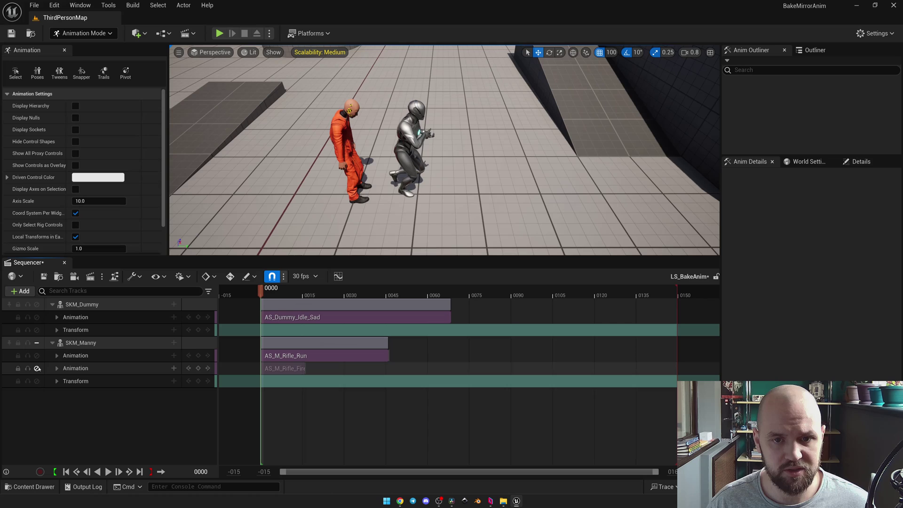
left_click(37, 368)
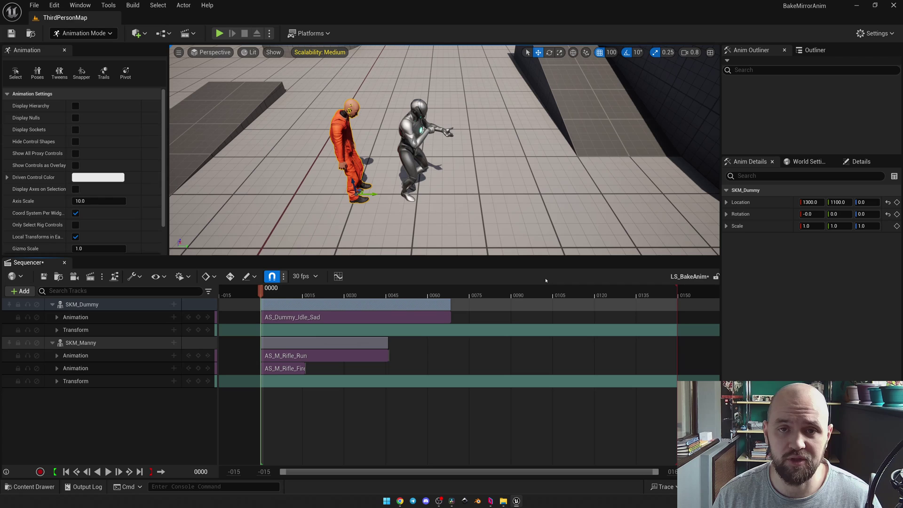
End the playback range near frame 0045, mute AS_M_Rifle_Fire, and preview the run alone
scroll(330, 230, "up", 2)
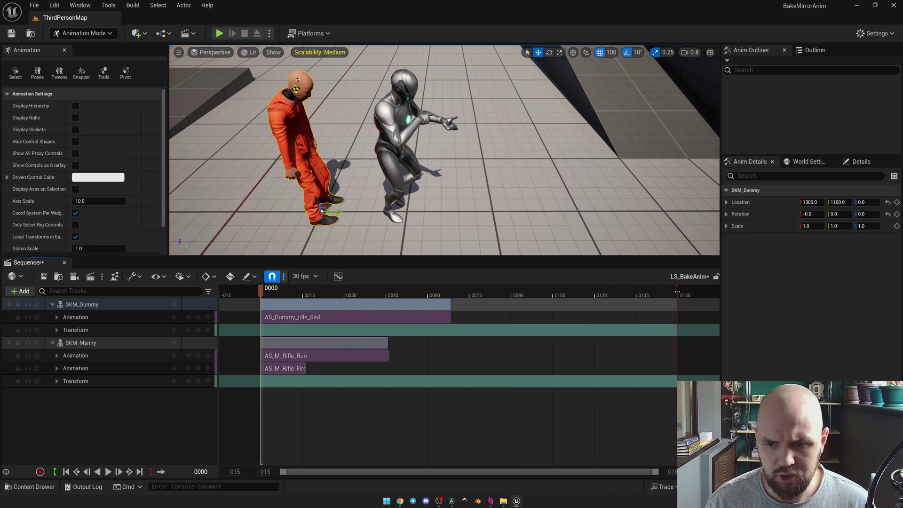
left_click_drag(677, 291, 387, 287)
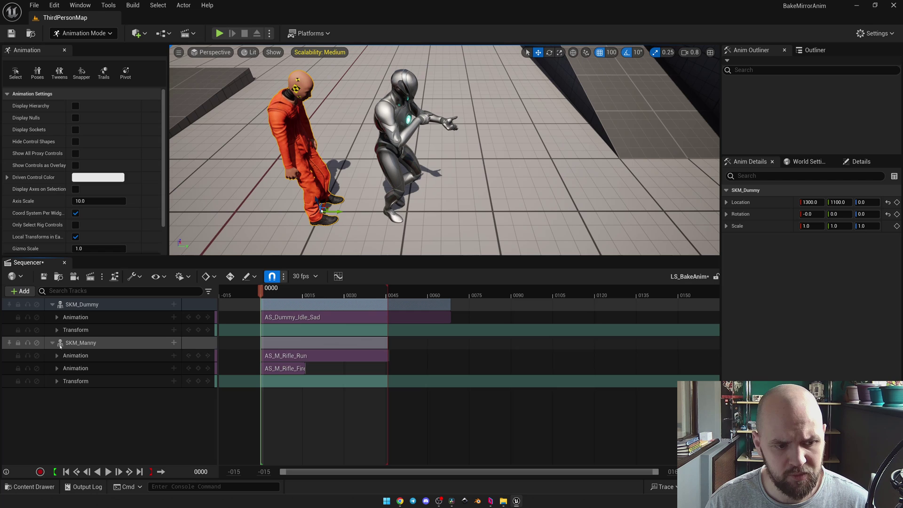
left_click(37, 369)
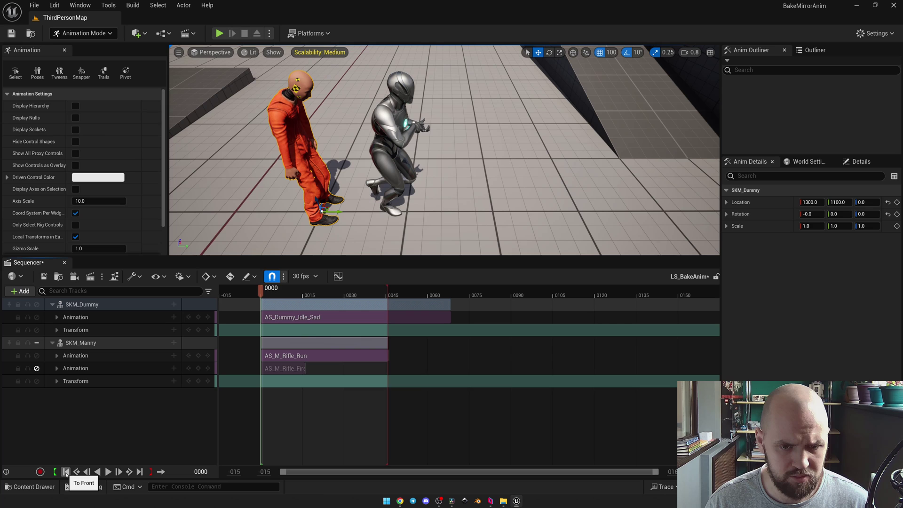
left_click(108, 472)
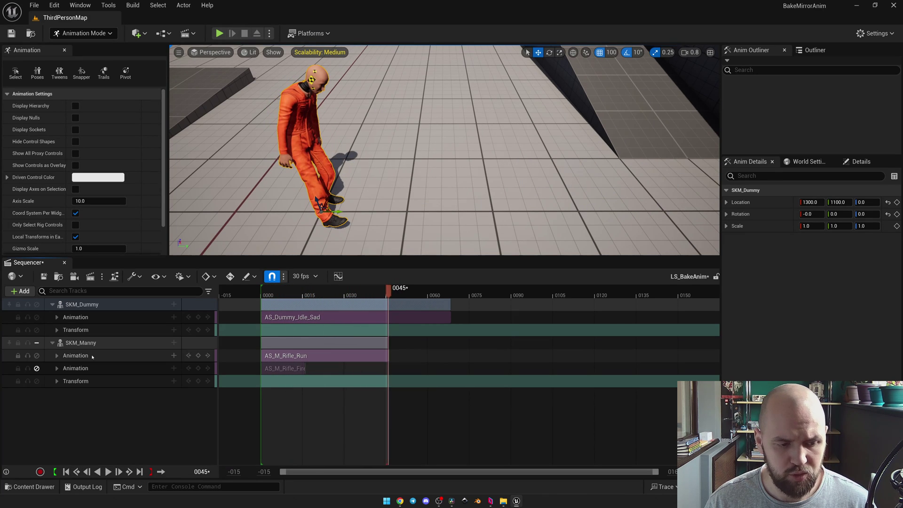
left_click(66, 472)
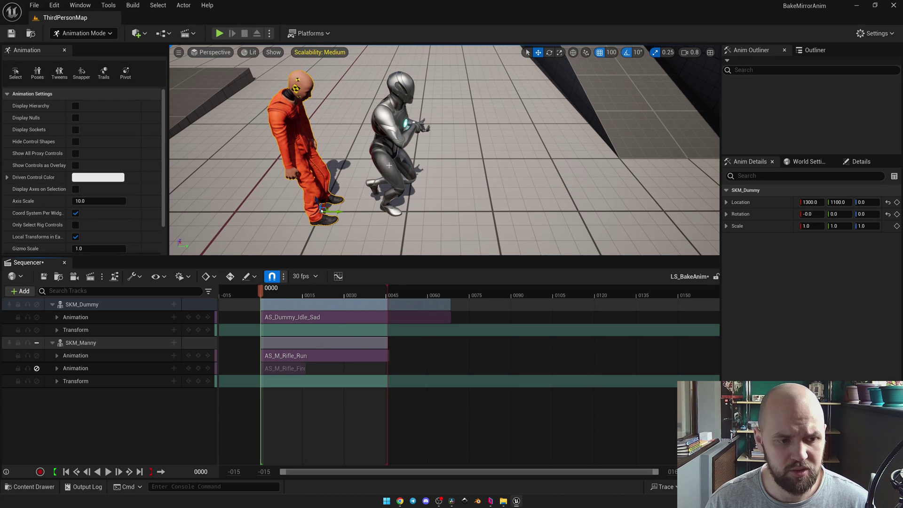
Set the AS_M_Rifle_Run section's Mirror Data Table to MDT_Mannequin
left_click(94, 357)
right_click(94, 357)
mouse_move(150, 147)
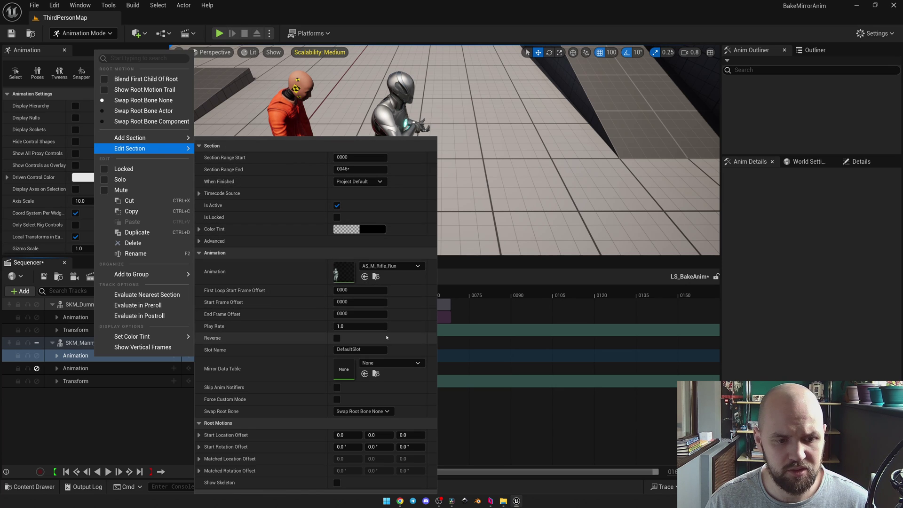
left_click(385, 364)
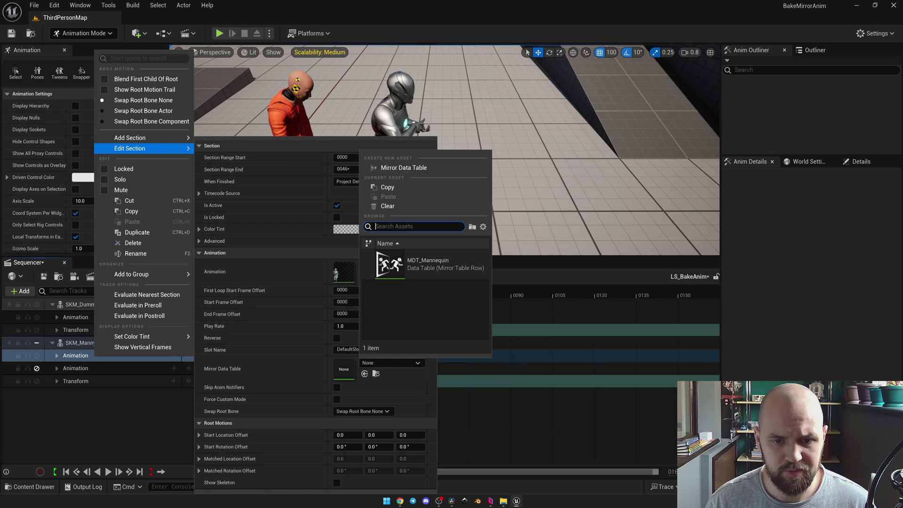
left_click(399, 259)
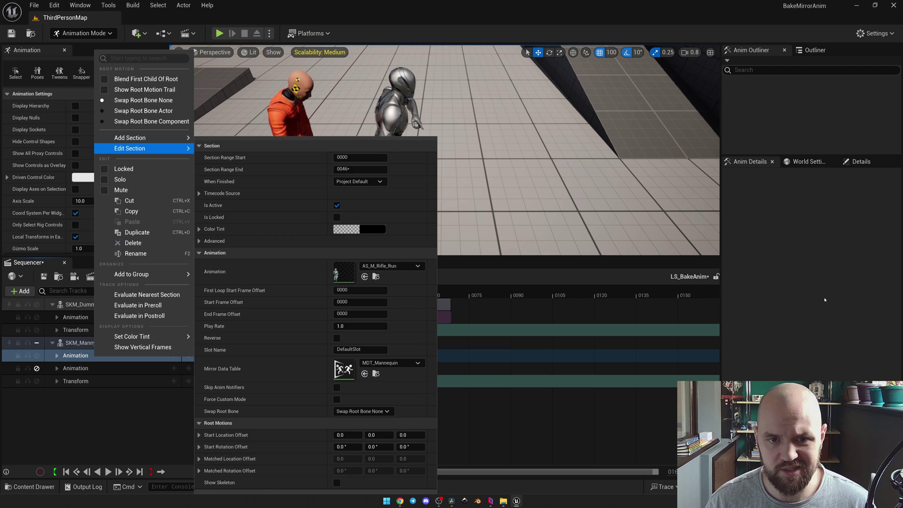
left_click(808, 266)
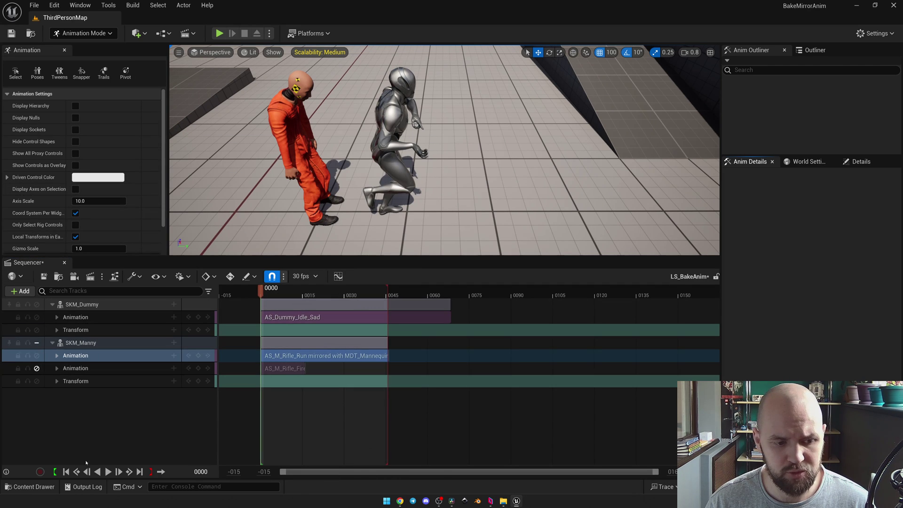
Preview the mirrored run and start baking SKM_Manny's animation into the Content folder
left_click(108, 472)
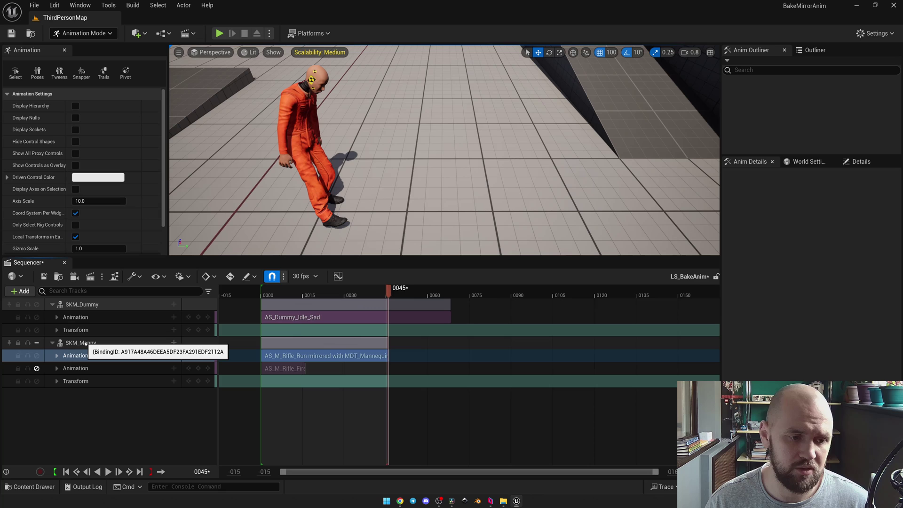
right_click(85, 344)
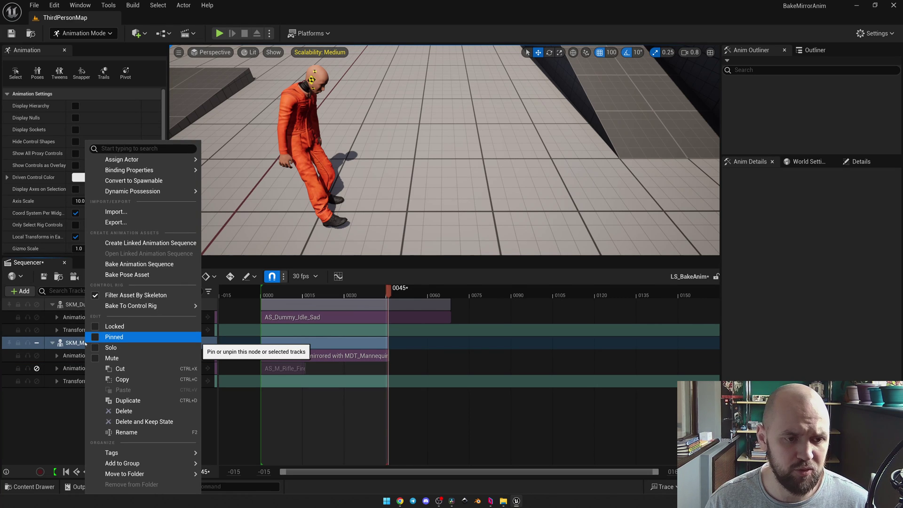
left_click(135, 264)
scroll(511, 266, "up", 3)
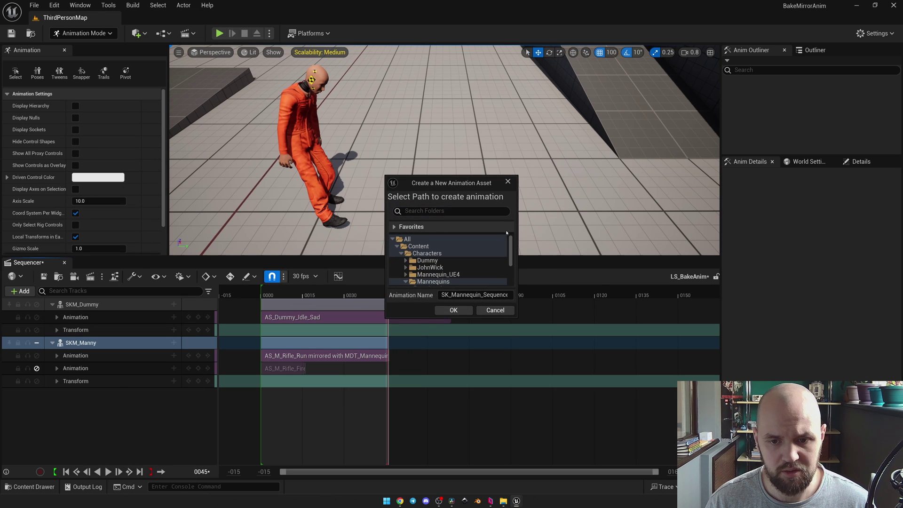
left_click(418, 246)
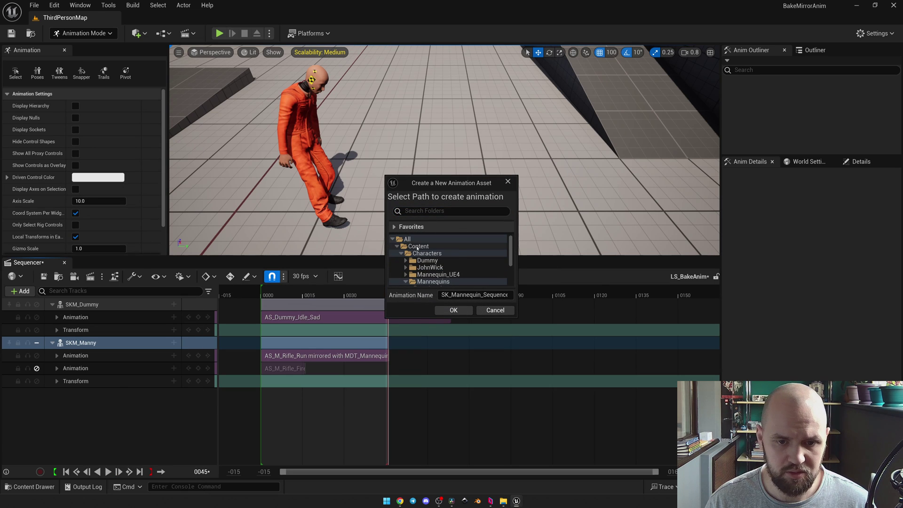
Name the baked sequence AS_M_Rifle_Run_M and expand its export options
left_click(478, 297)
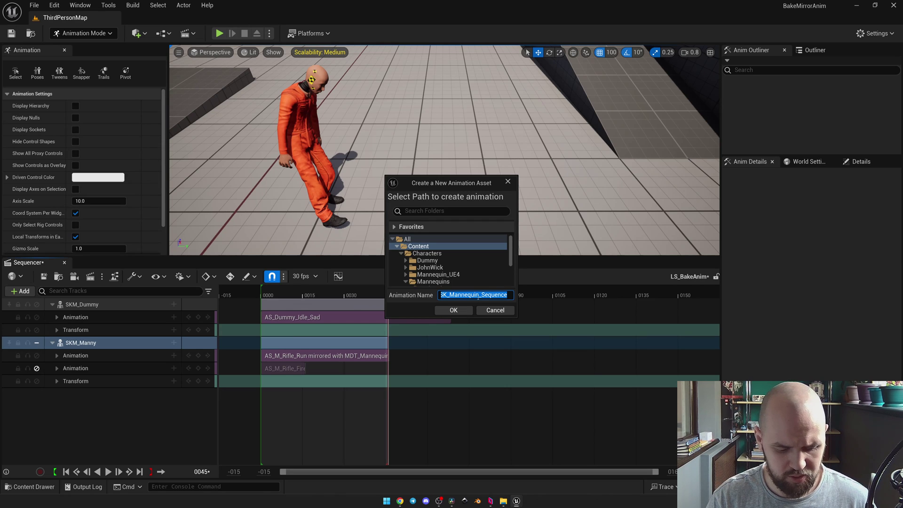
type("AS_")
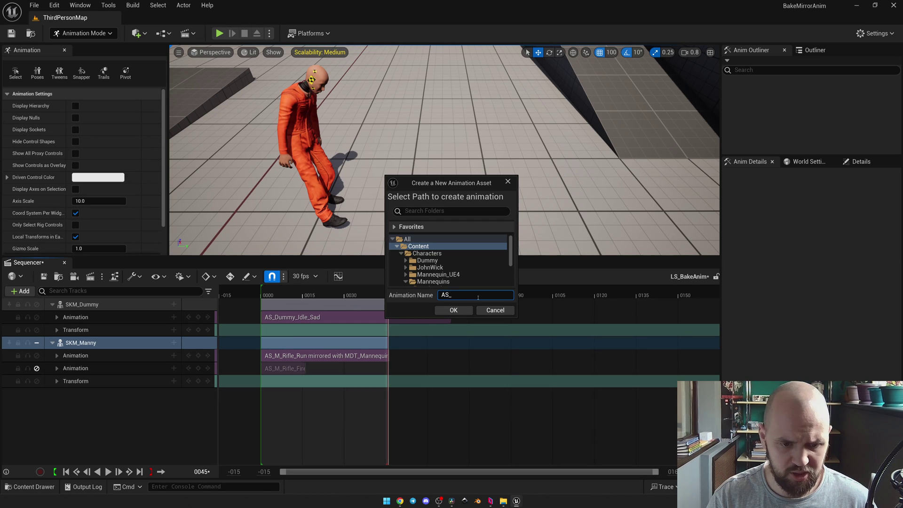
type("M_Rifle")
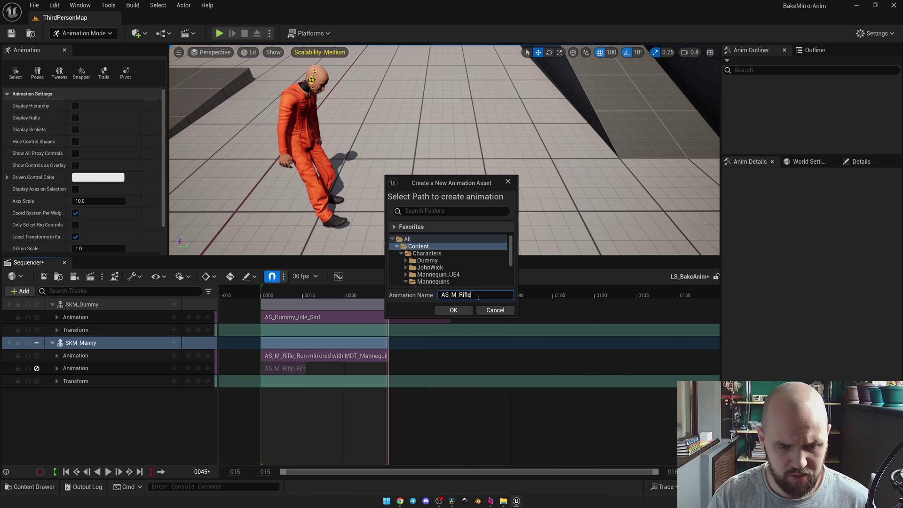
type("_Run_M")
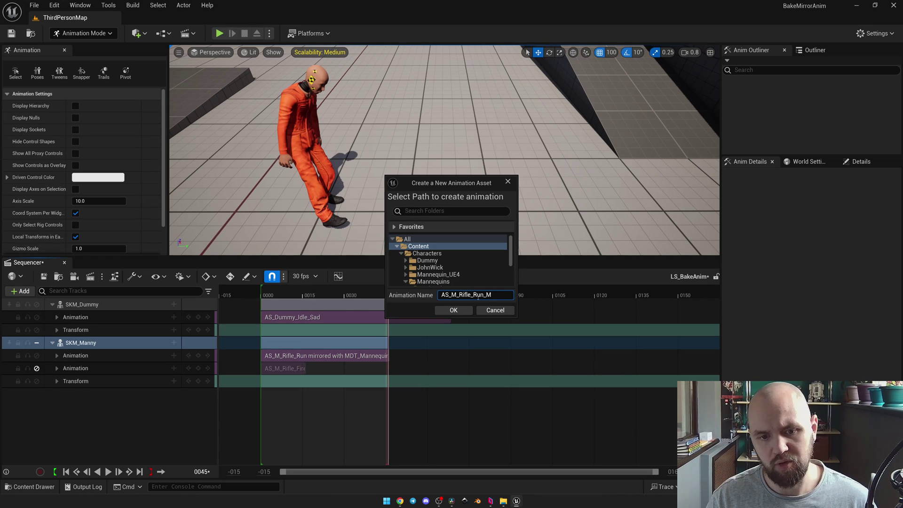
left_click(454, 310)
left_click(384, 223)
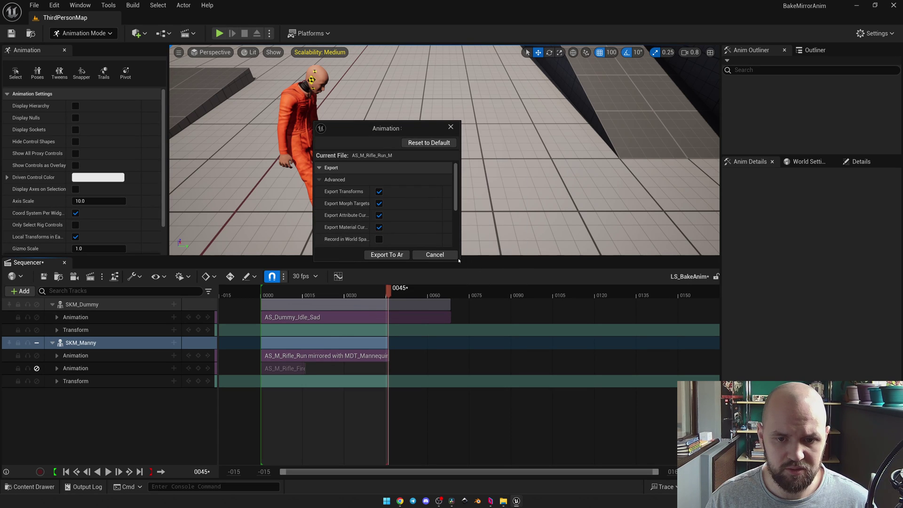
left_click_drag(460, 260, 638, 402)
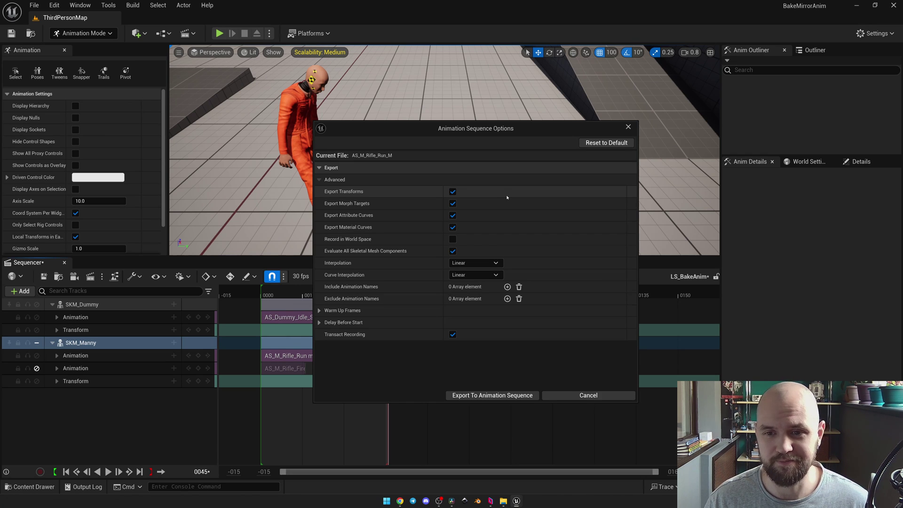
Export the mirrored run into AS_M_Rifle_Run_M and open it alongside the original AS_M_Rifle_Run
left_click(496, 395)
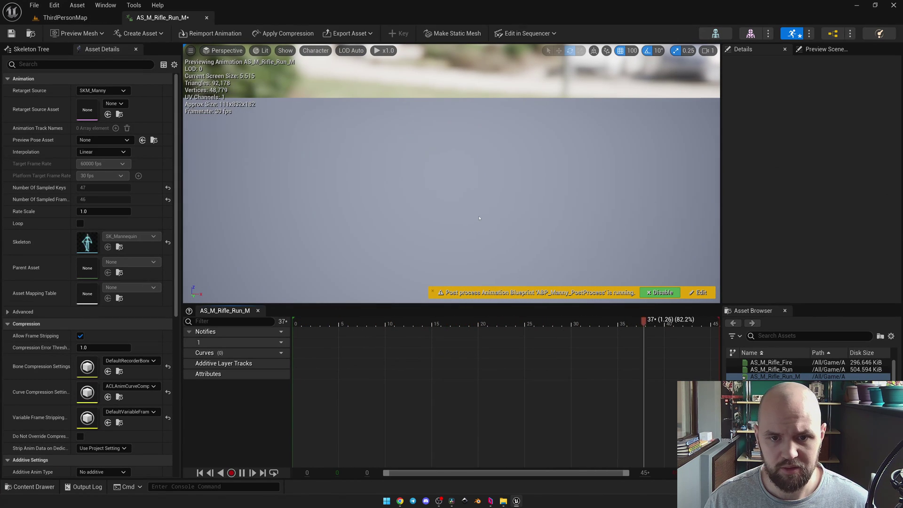
double_click(771, 370)
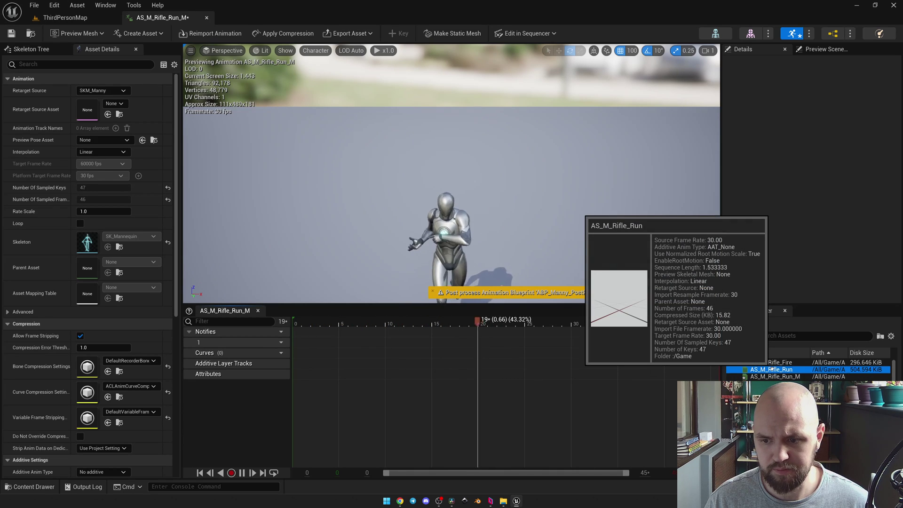
double_click(773, 376)
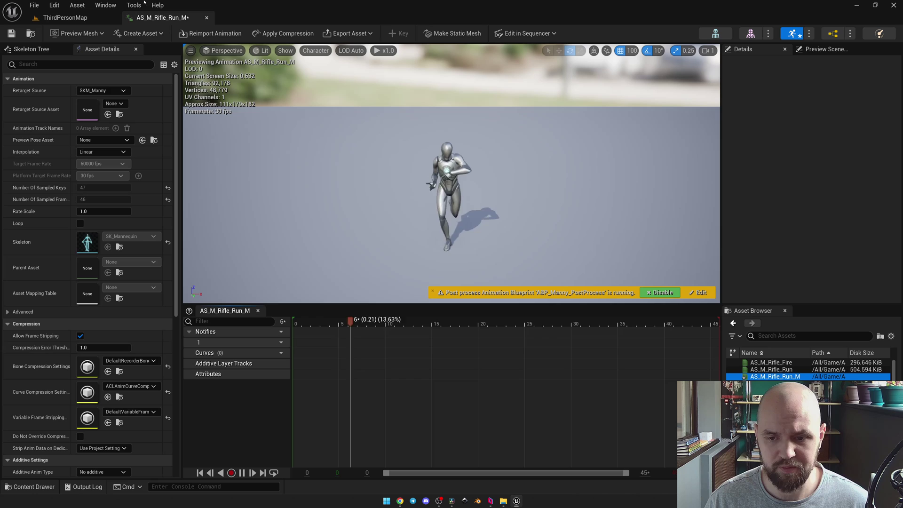
Enable Force Root Lock on both AS_M_Rifle_Run_M and AS_M_Rifle_Run via the 'root' property filter
left_click(64, 65)
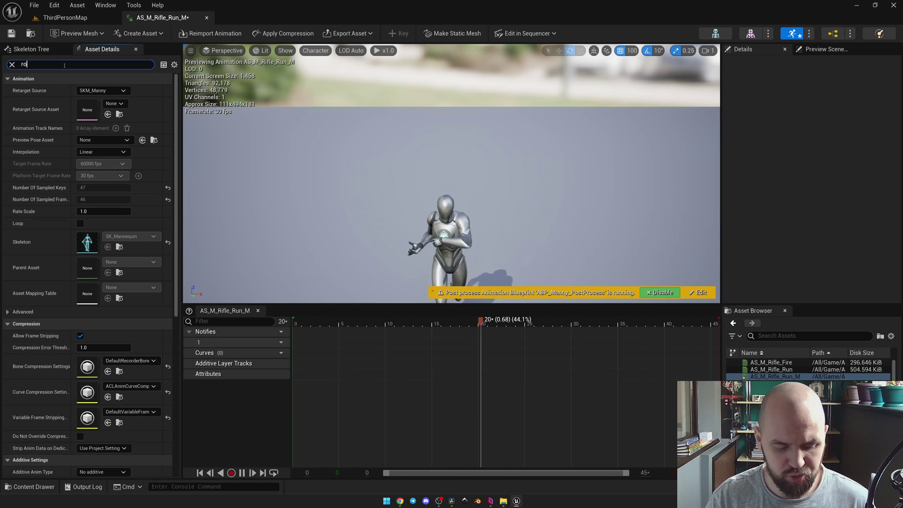
type("root")
left_click(83, 114)
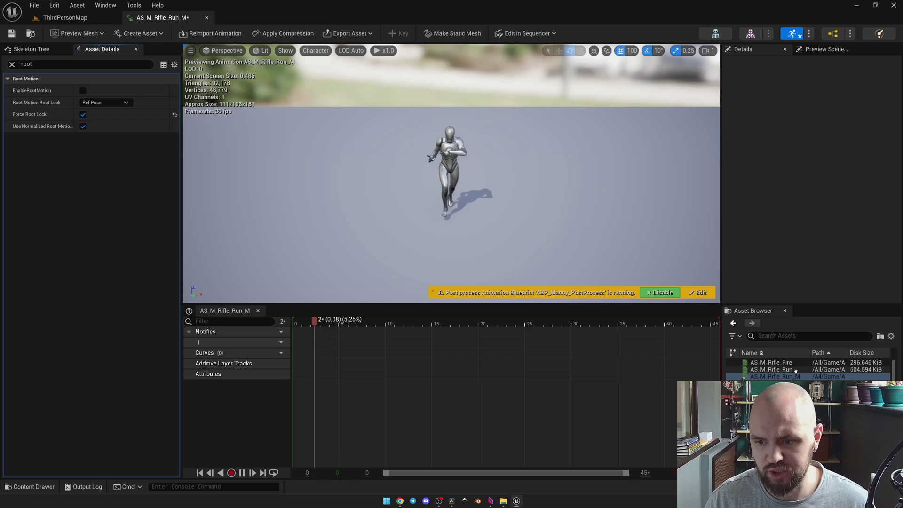
left_click(771, 369)
left_click(83, 114)
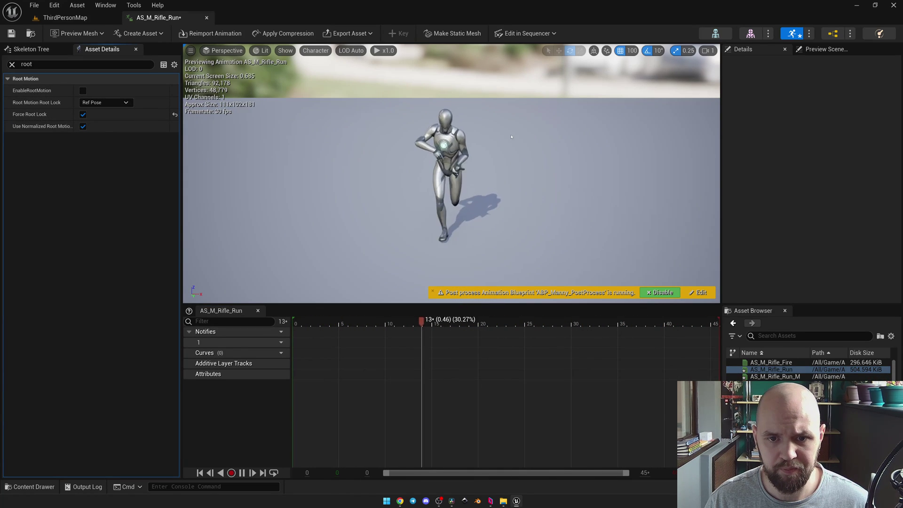
left_click(780, 376)
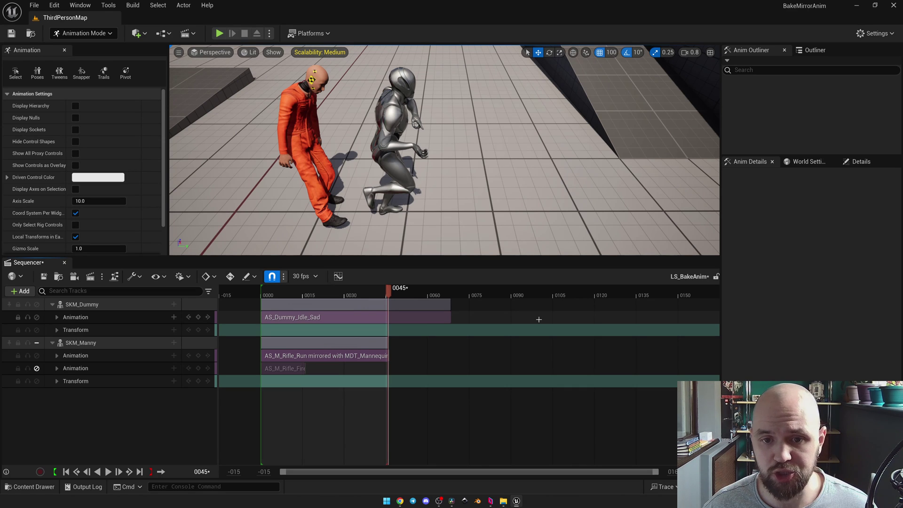
Mute the mirrored run track, unmute AS_M_Rifle_Fire, and mirror its section with MDT_Mannequin
left_click(37, 369)
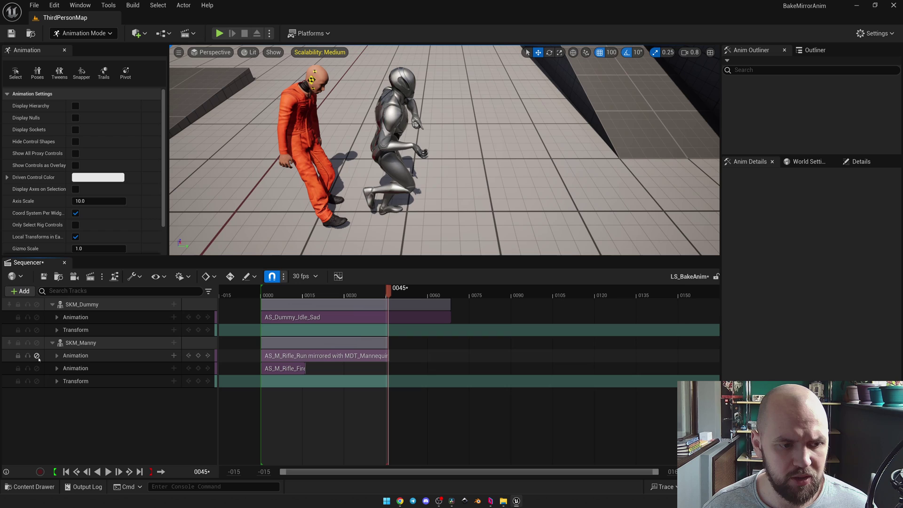
left_click(37, 356)
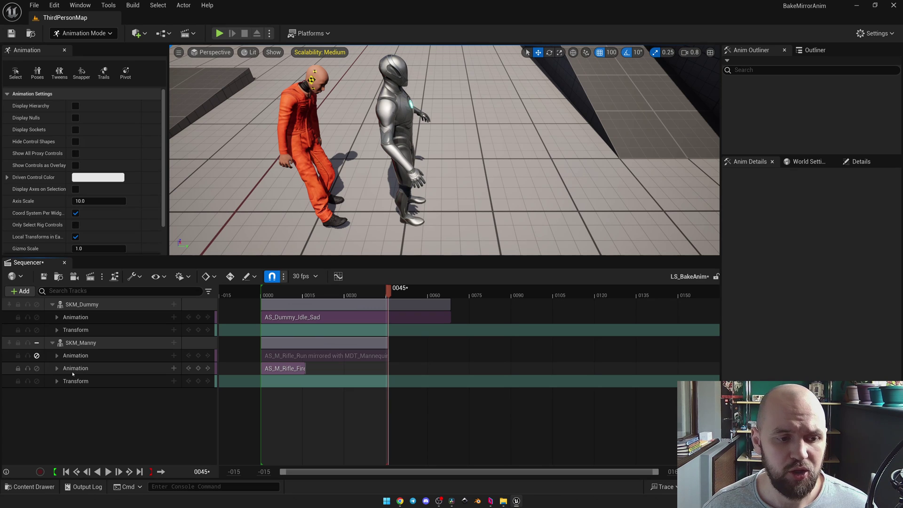
left_click(73, 374)
right_click(73, 374)
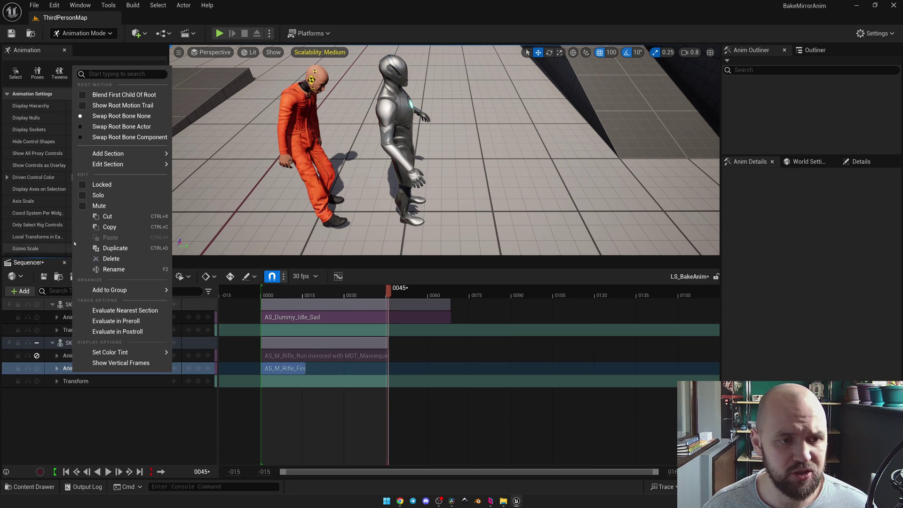
mouse_move(131, 167)
left_click(348, 361)
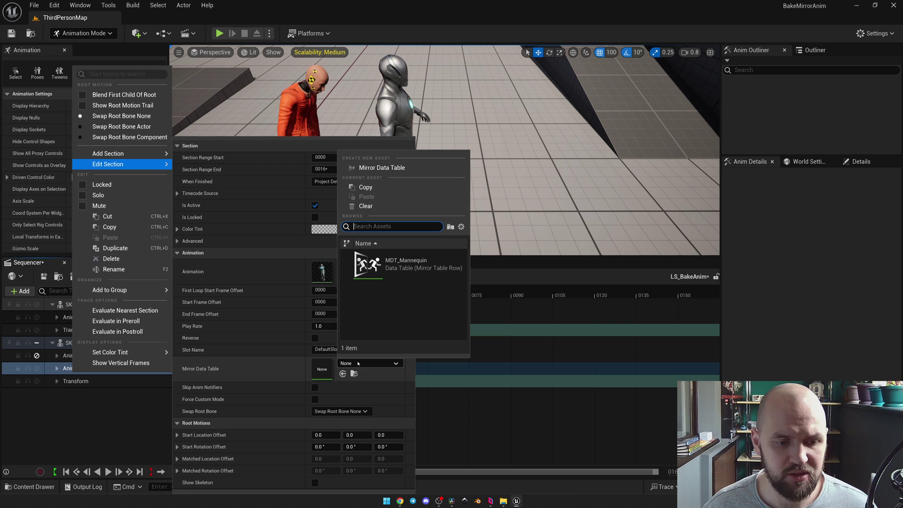
left_click(397, 277)
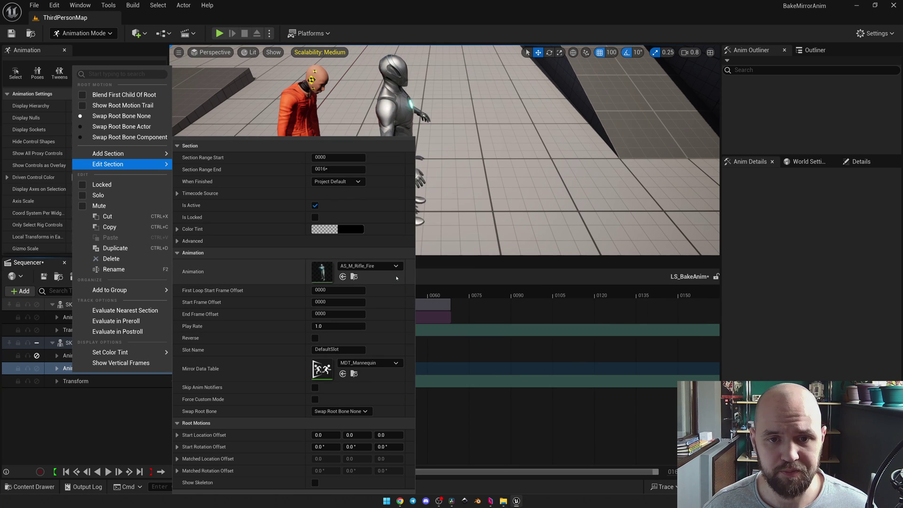
left_click(622, 431)
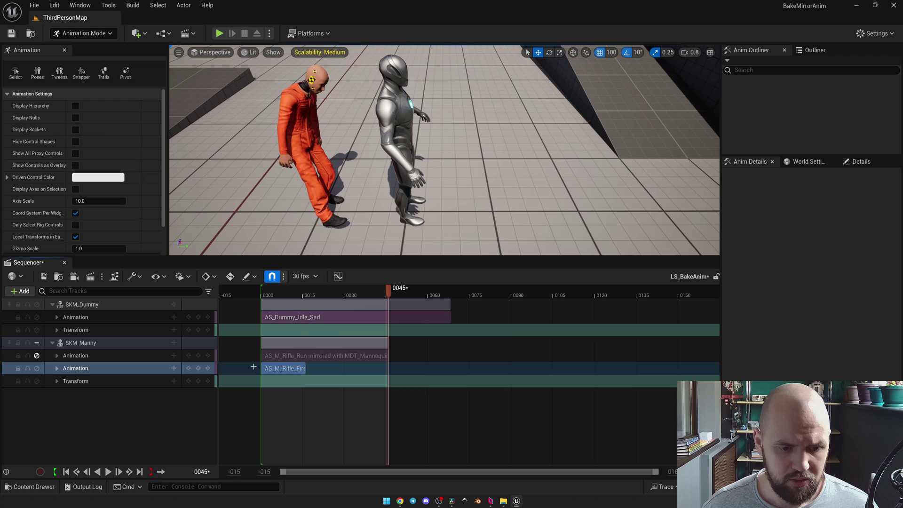
Bake SKM_Manny's mirrored fire animation into Content as AS_M_Rifle_Fire_M and export it
right_click(92, 344)
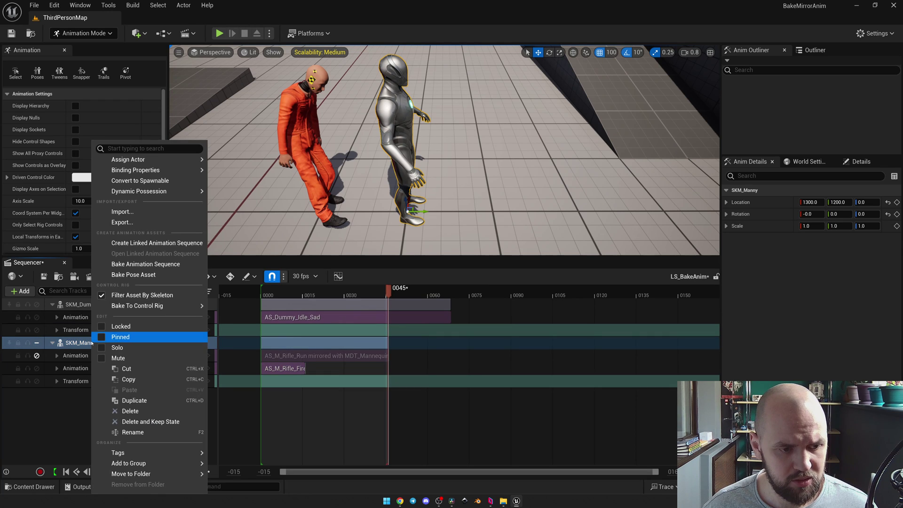
left_click(152, 265)
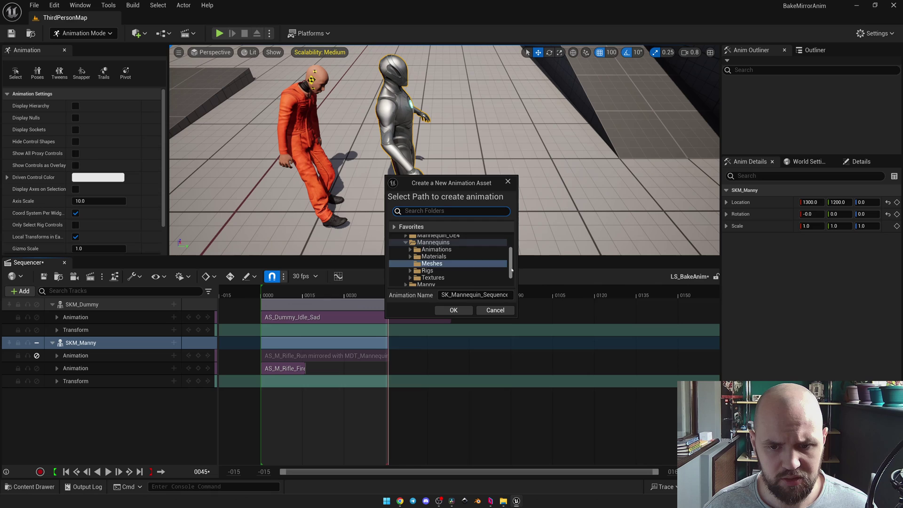
left_click_drag(511, 269, 512, 256)
left_click(421, 247)
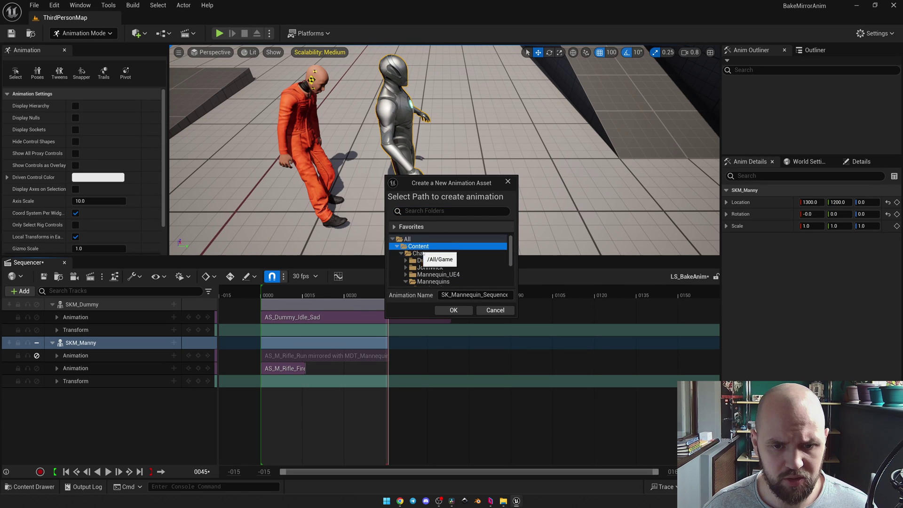
left_click(463, 295)
key("ctrl+a")
type("AS")
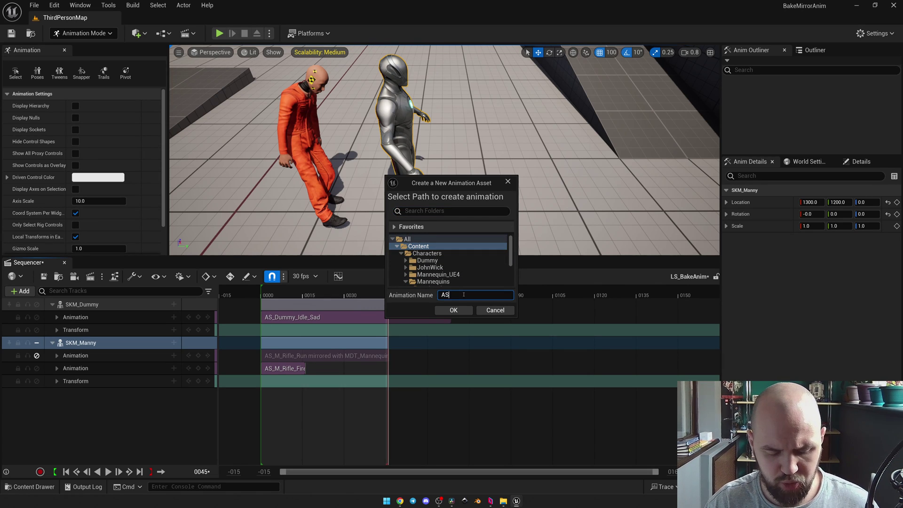
type("_M_")
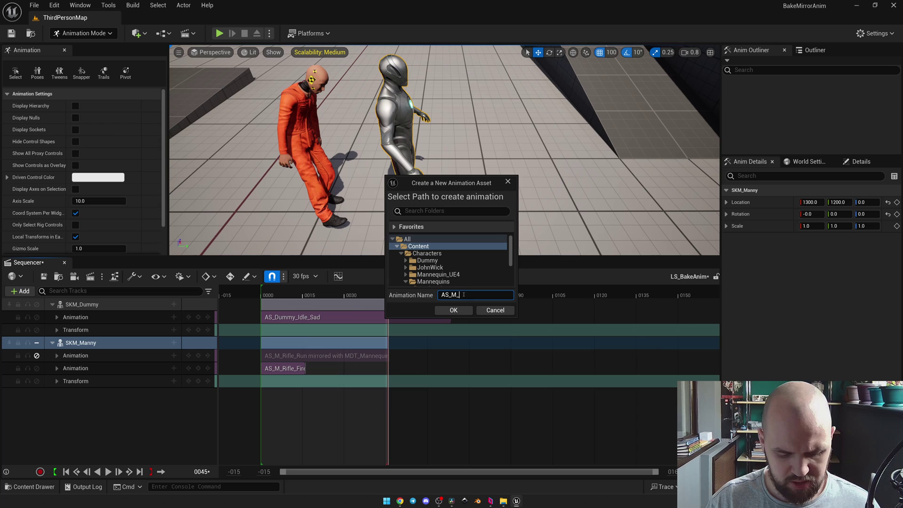
type("Rifle")
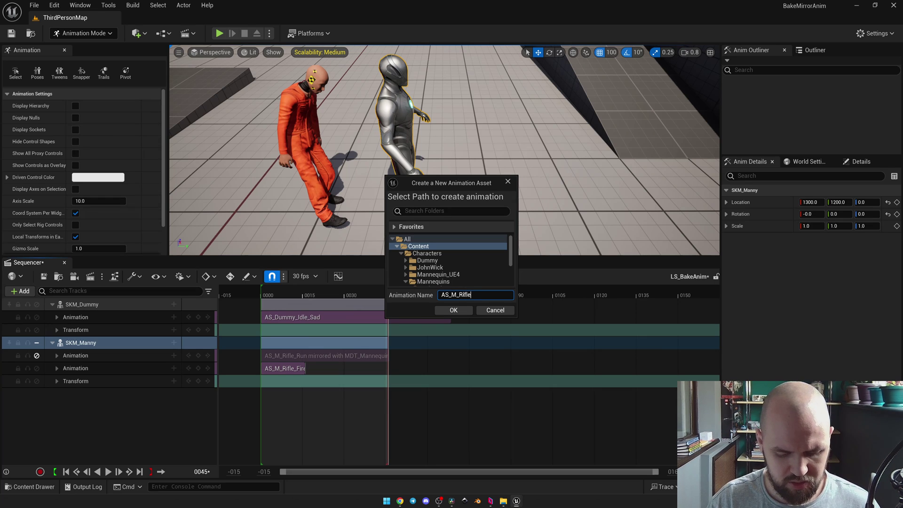
type("_Fire_M")
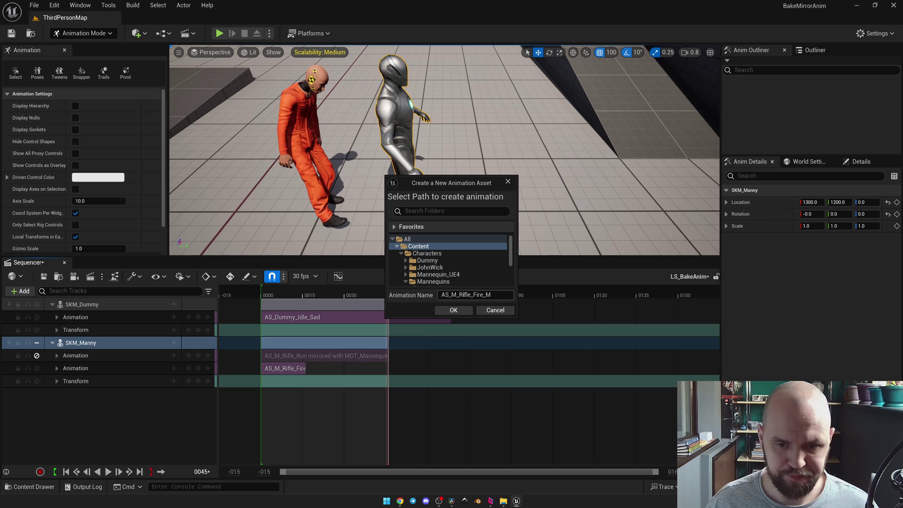
left_click(462, 311)
left_click(451, 310)
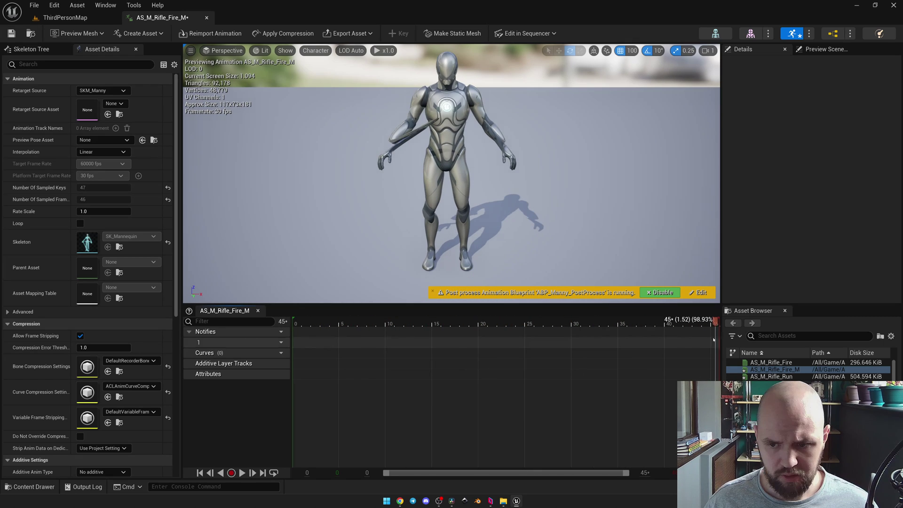
Remove the distorted frames 0 through 2 from AS_M_Rifle_Fire_M
left_click(282, 322)
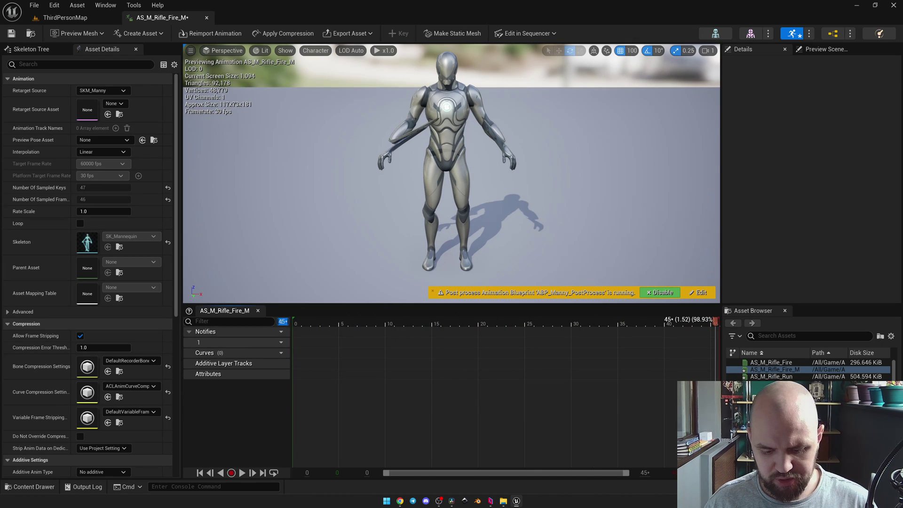
type("0")
key("Return")
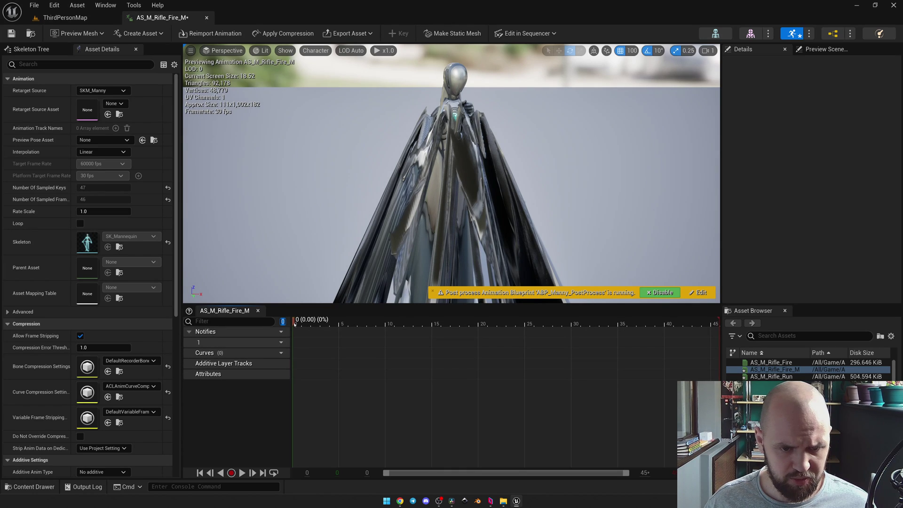
left_click_drag(295, 324, 311, 325)
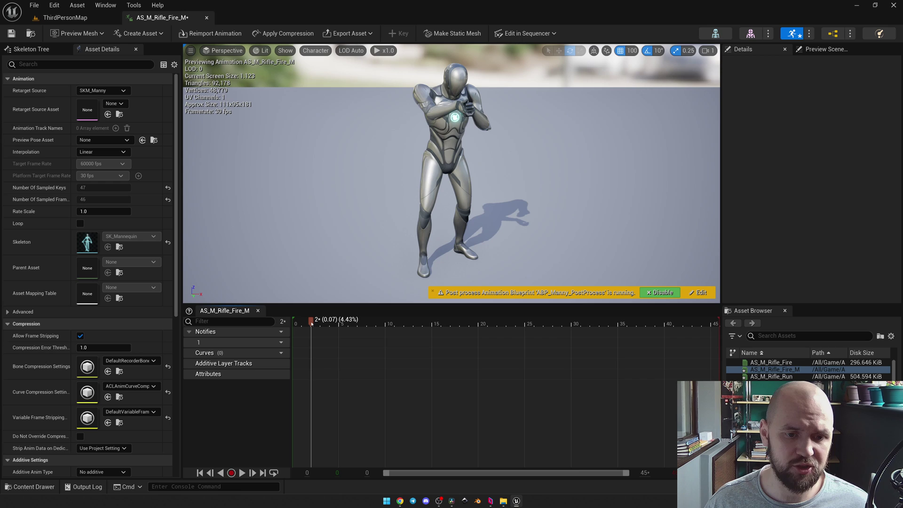
right_click(311, 324)
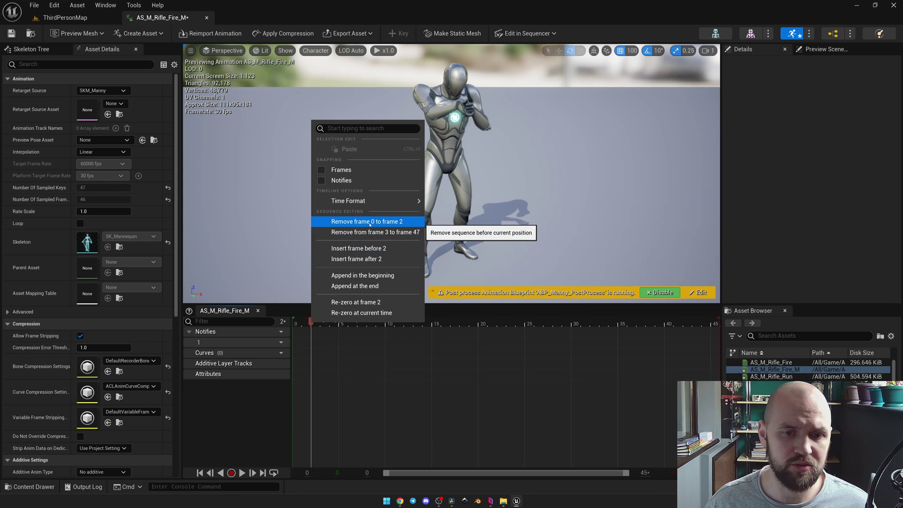
left_click(370, 222)
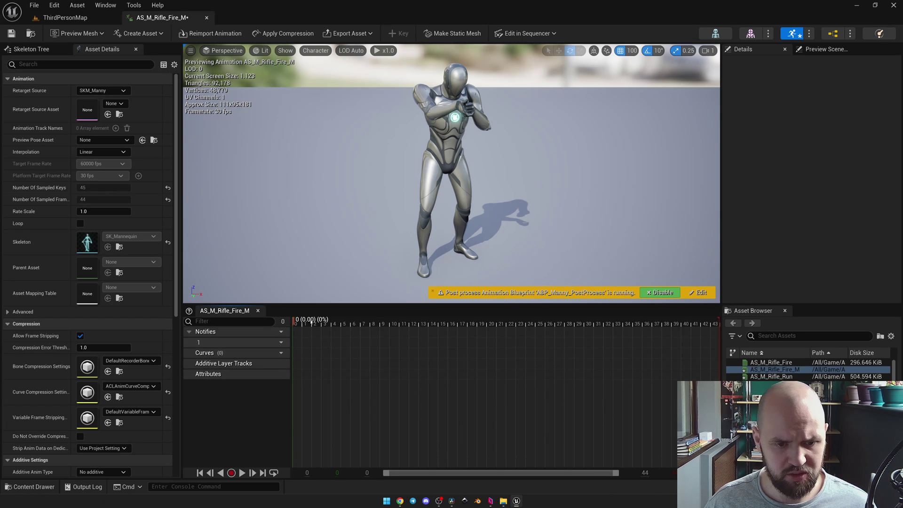
Delete every frame after frame 12, play the trimmed clip, and open the original AS_M_Rifle_Fire
left_click_drag(295, 322, 408, 345)
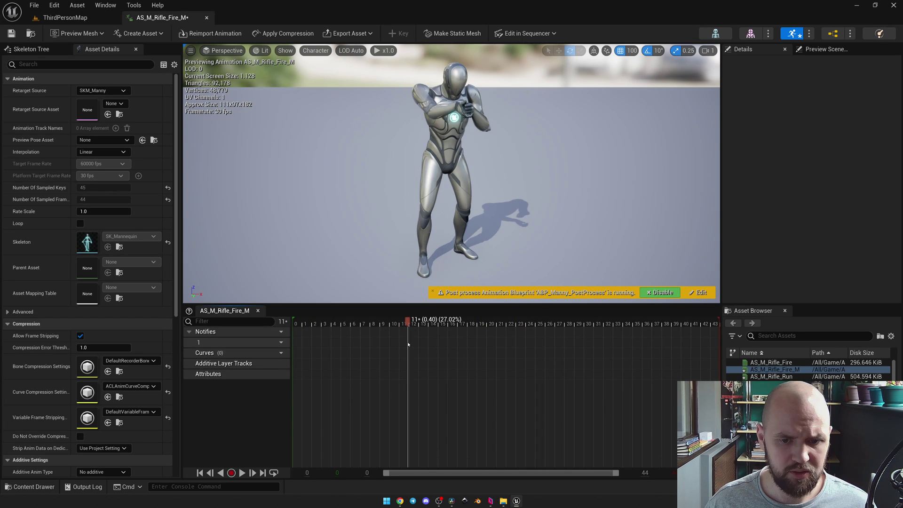
right_click(408, 322)
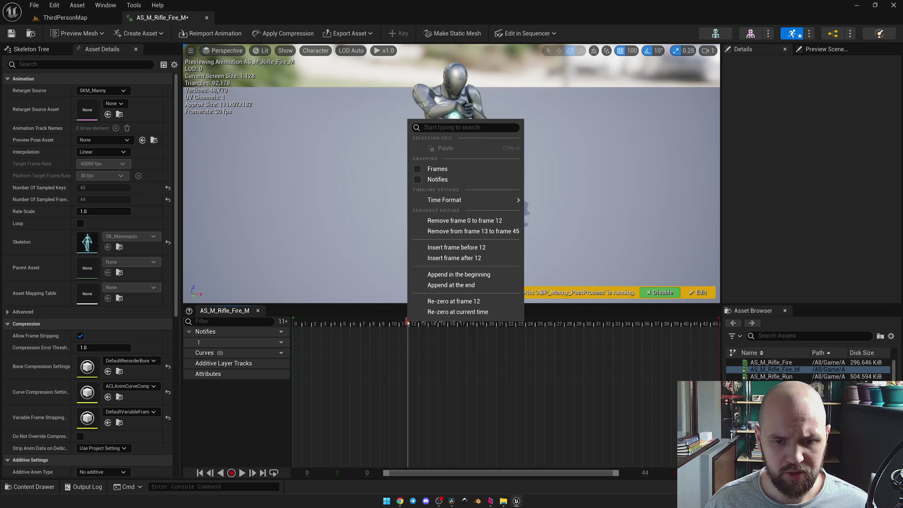
left_click(450, 231)
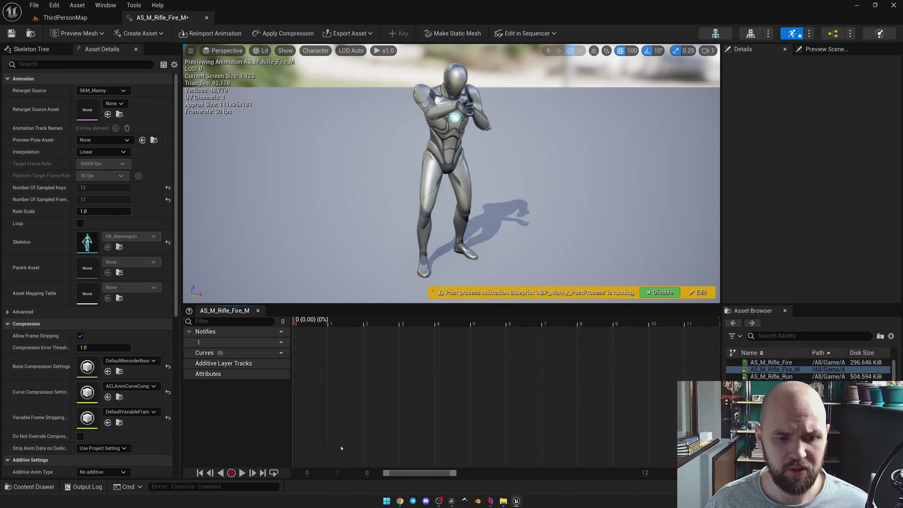
left_click(241, 473)
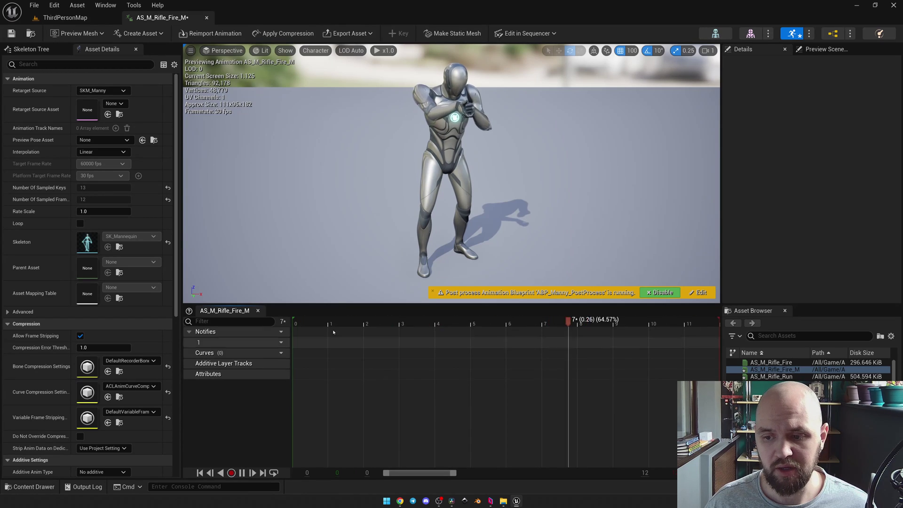
mouse_move(777, 362)
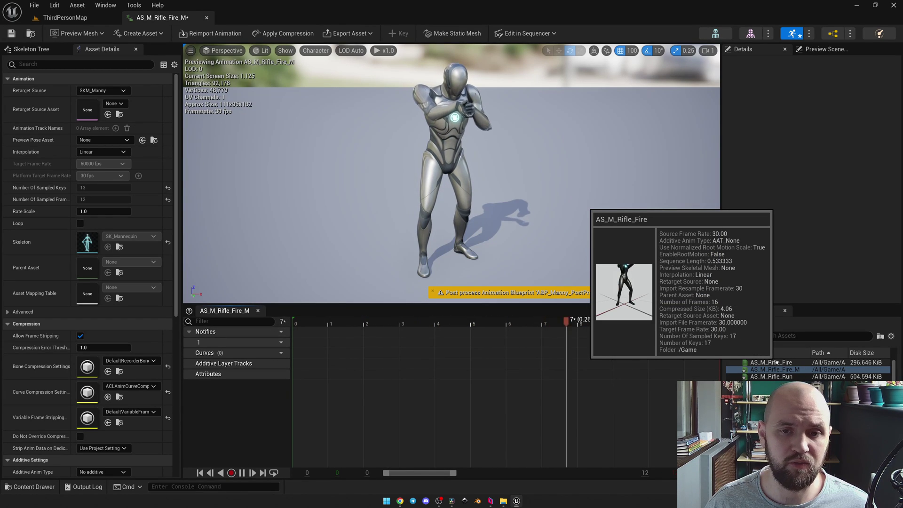
double_click(777, 362)
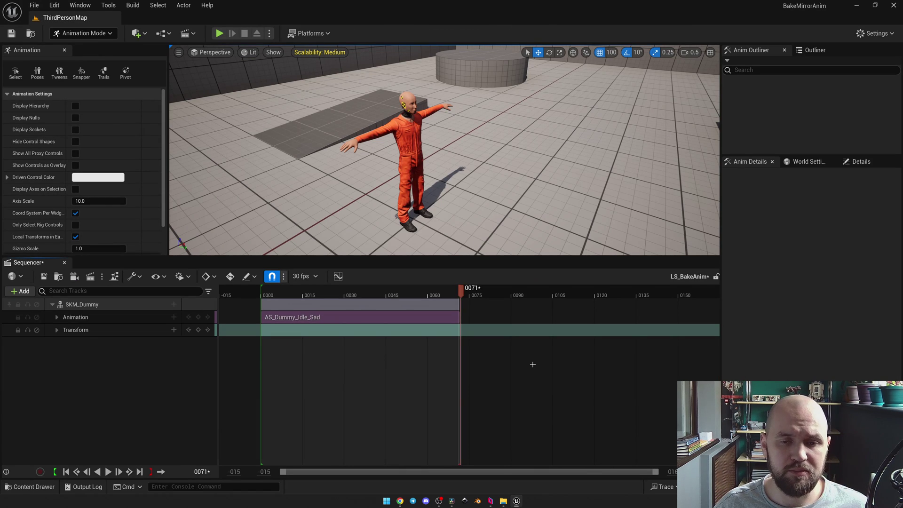
left_click(109, 471)
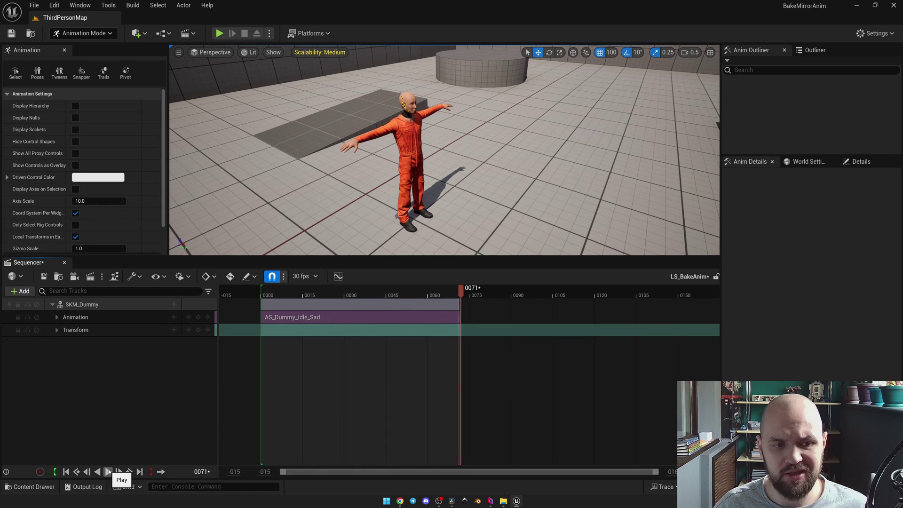
Mirror SKM_Dummy's AS_Dummy_Idle_Sad section with MDT_Dummy and play the preview
left_click(111, 320)
right_click(110, 320)
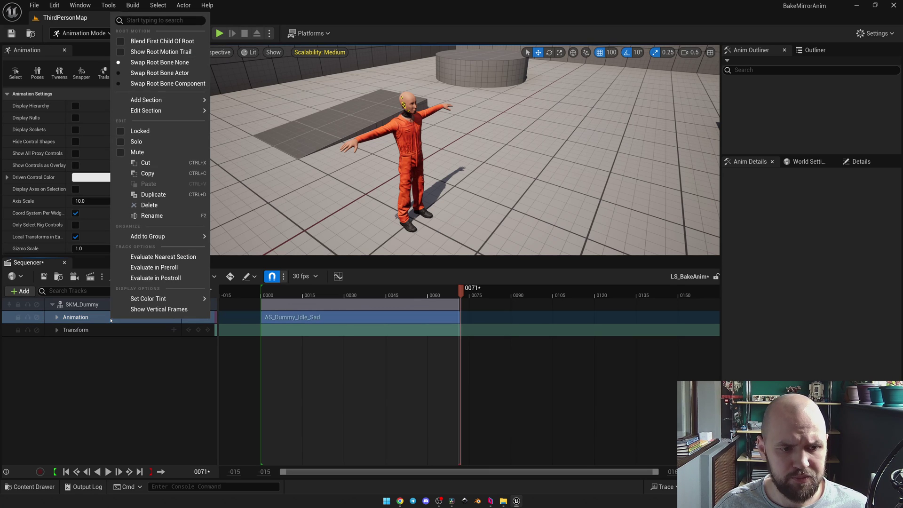
mouse_move(165, 101)
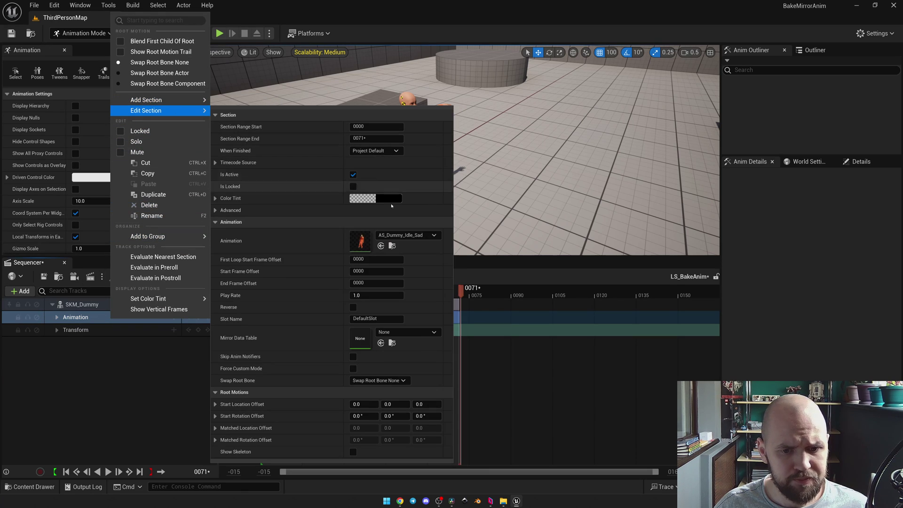
left_click(408, 332)
left_click(440, 233)
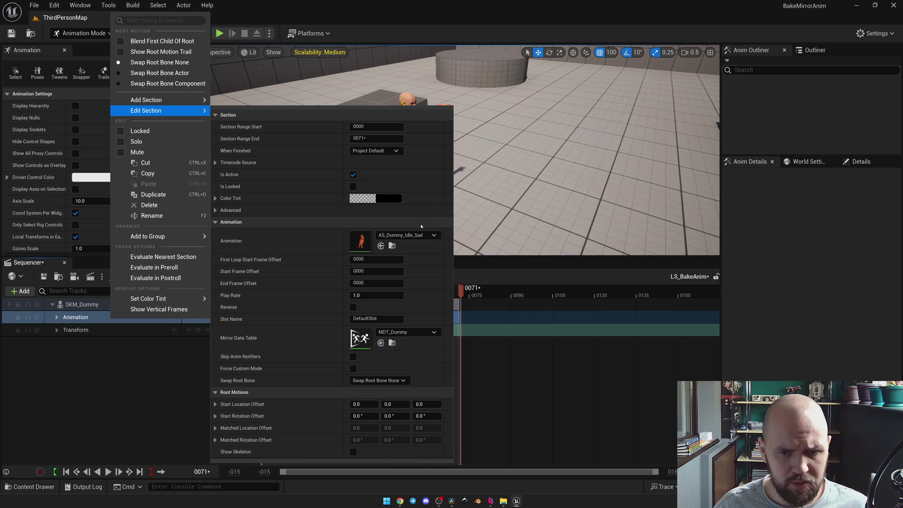
left_click(186, 397)
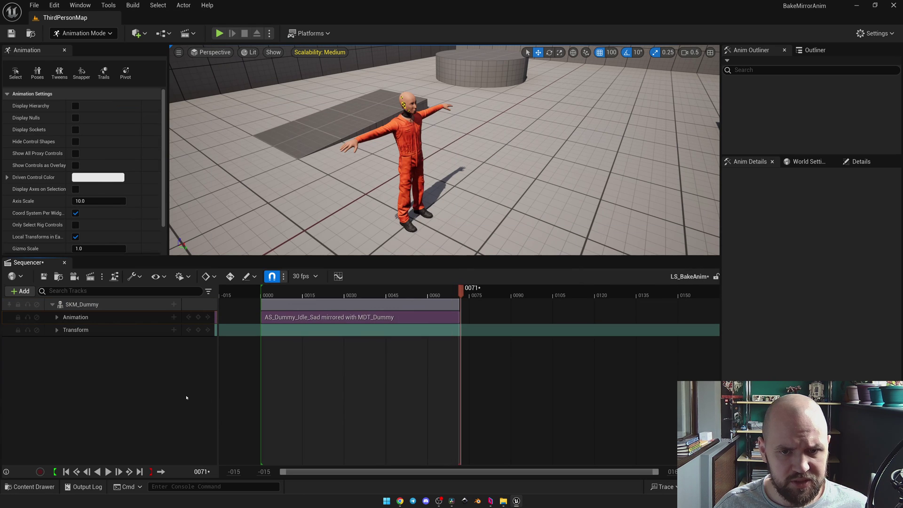
left_click(108, 471)
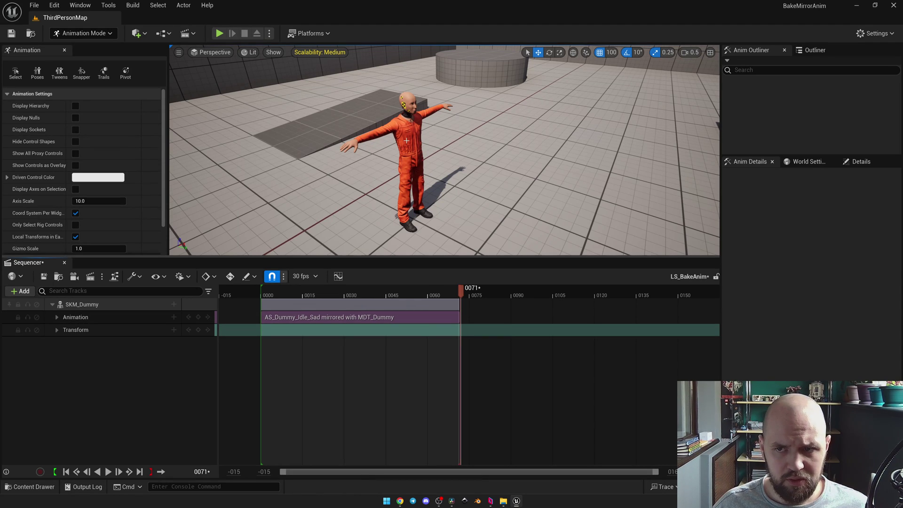
Browse from the SKM_Dummy actor to its assets, open Dummy_Skeleton, and show the Content folder
left_click(406, 140)
left_click(815, 50)
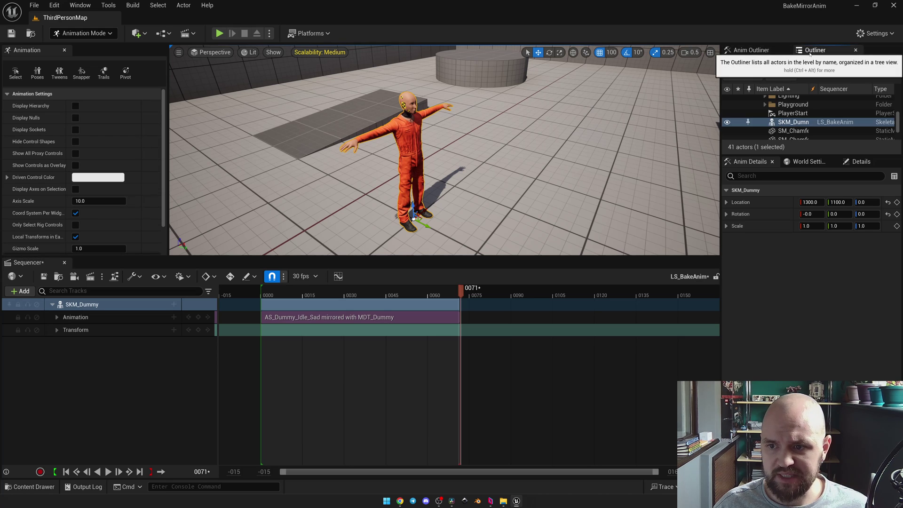
right_click(793, 121)
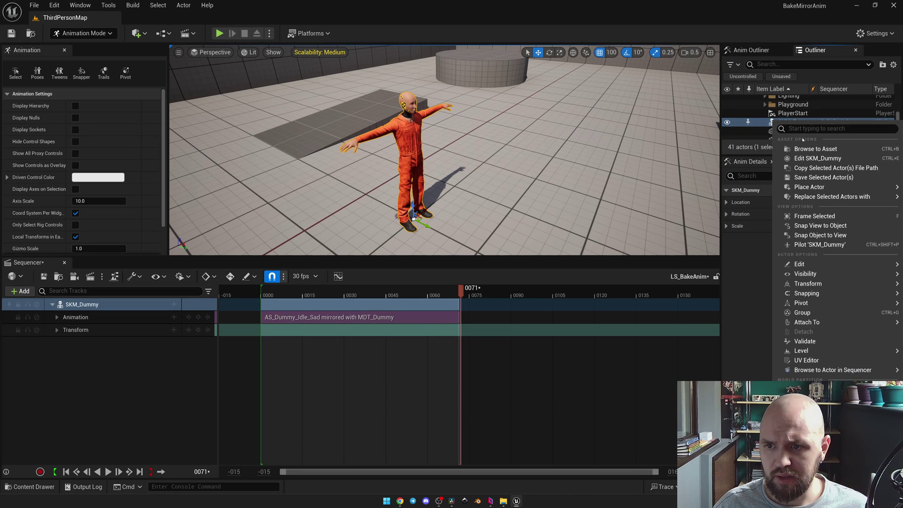
left_click(799, 149)
double_click(176, 287)
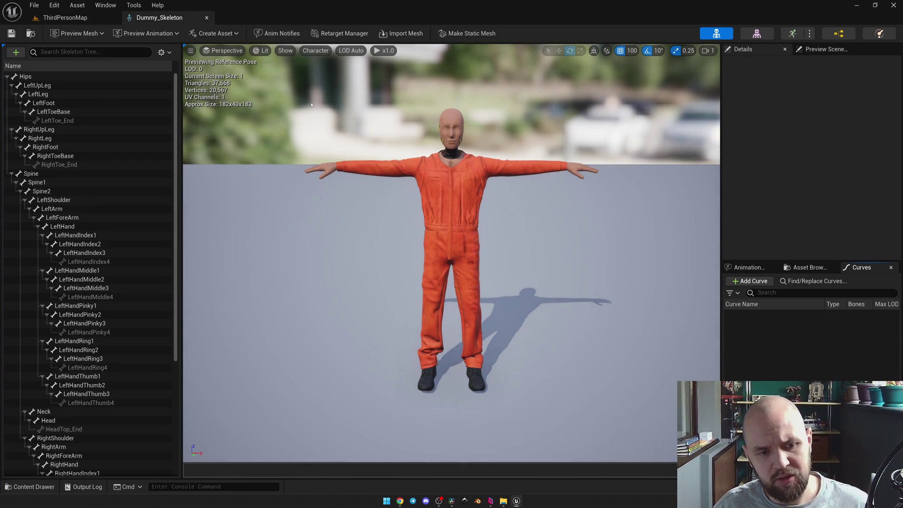
key("ctrl+space")
left_click(63, 290)
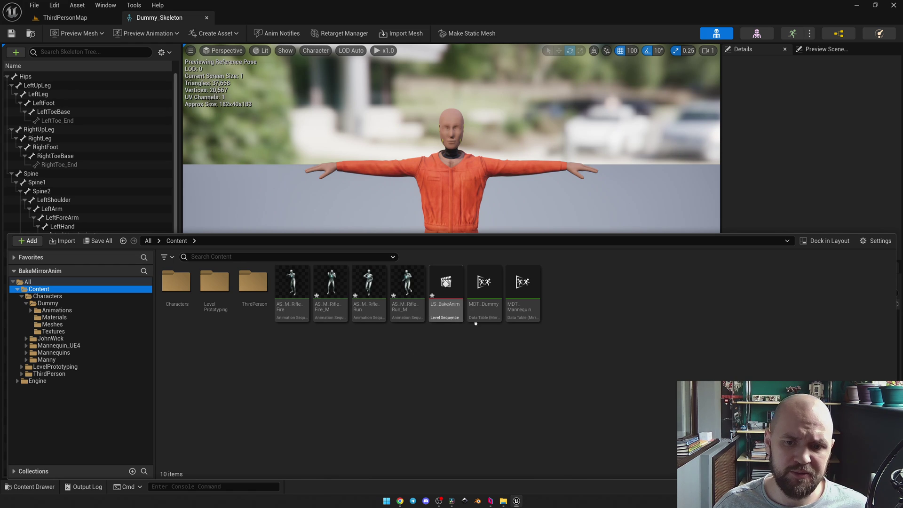
Open MDT_Dummy and add a new row named Hips
double_click(491, 293)
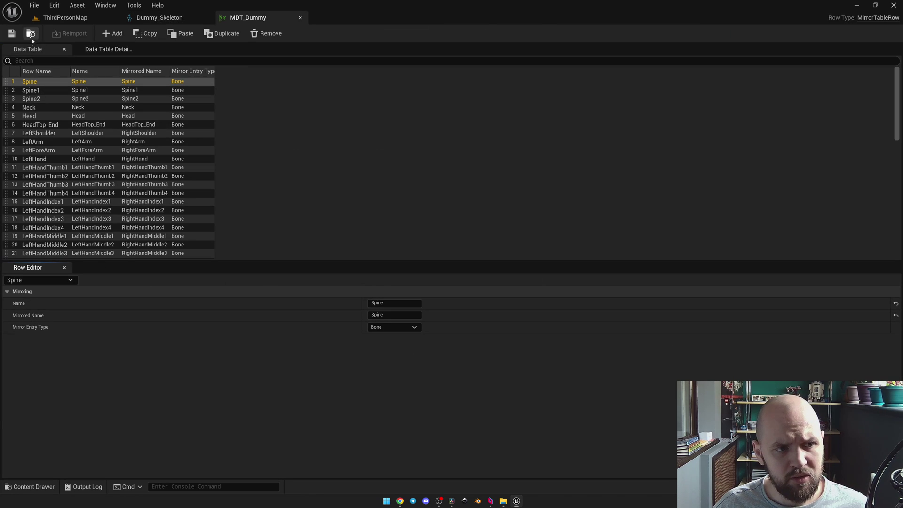
left_click_drag(896, 113, 897, 94)
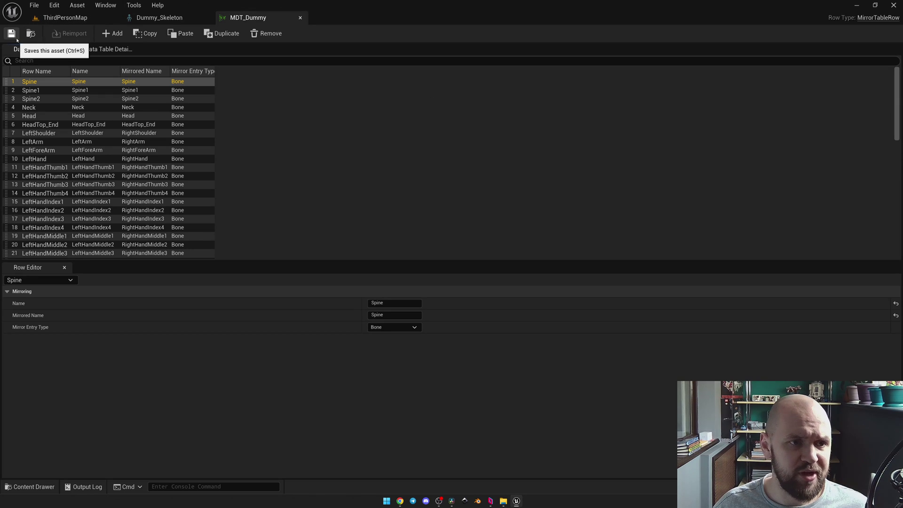
left_click(106, 36)
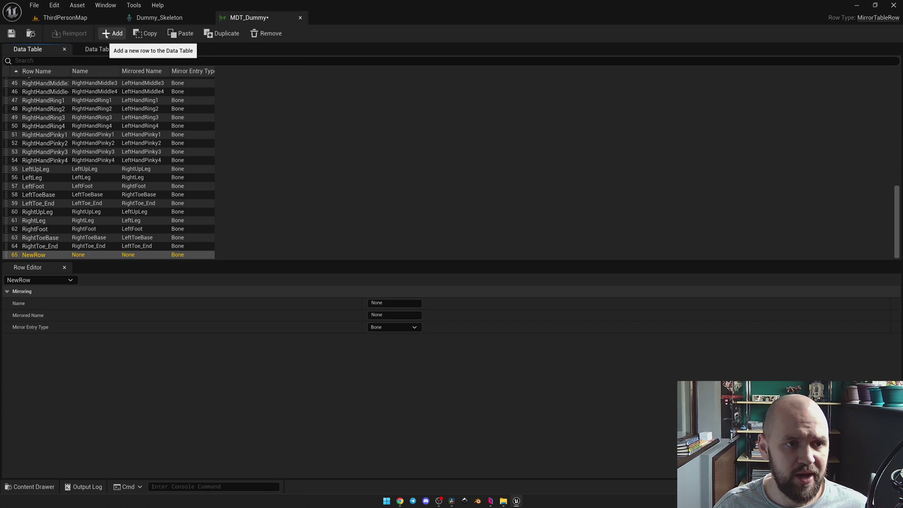
double_click(29, 255)
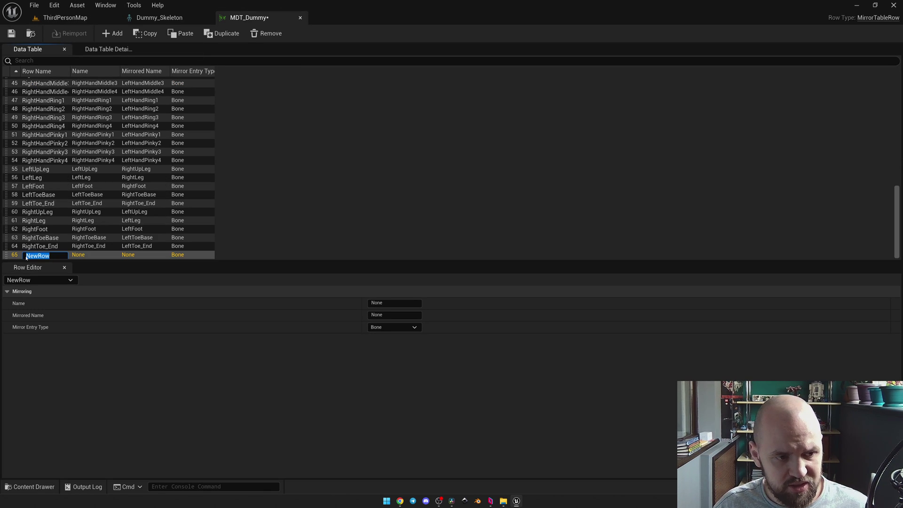
type("Hips")
key("Return")
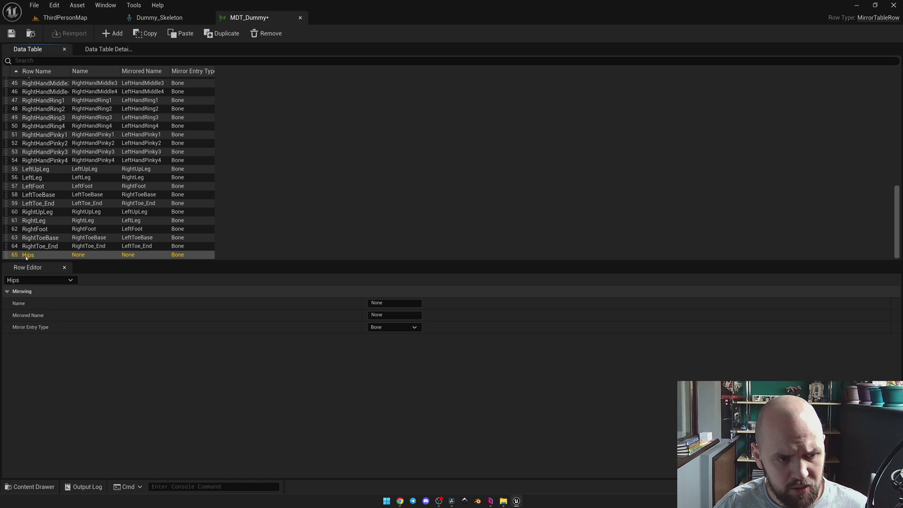
Set the Hips row's Name and Mirrored Name to Hips, then return to ThirdPersonMap
left_click(416, 302)
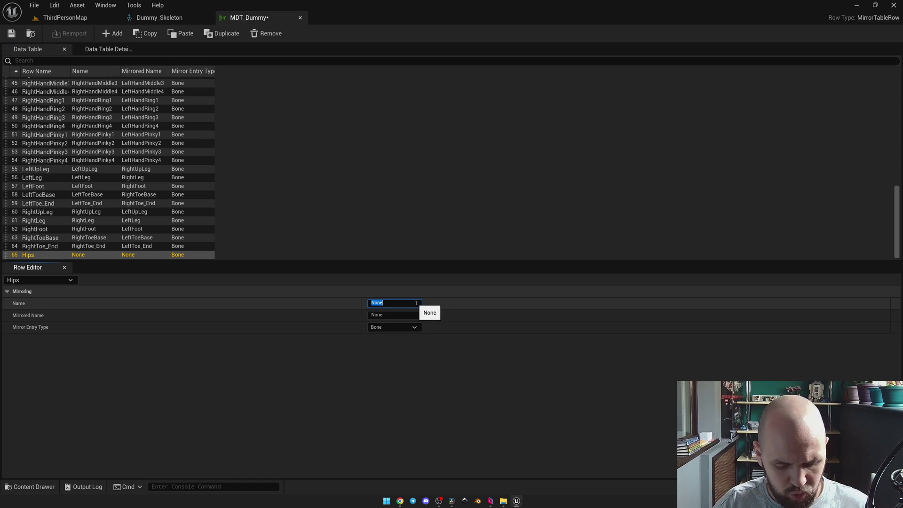
type("Hips")
key("Return")
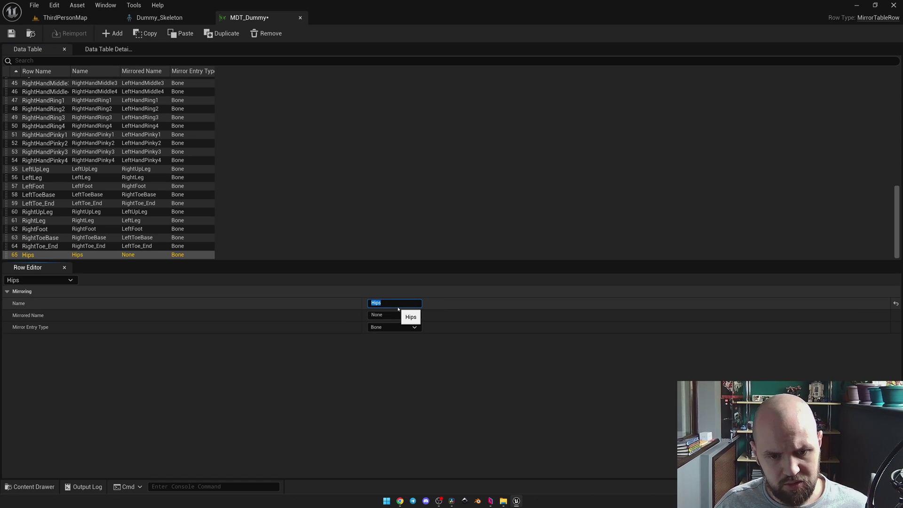
left_click(400, 315)
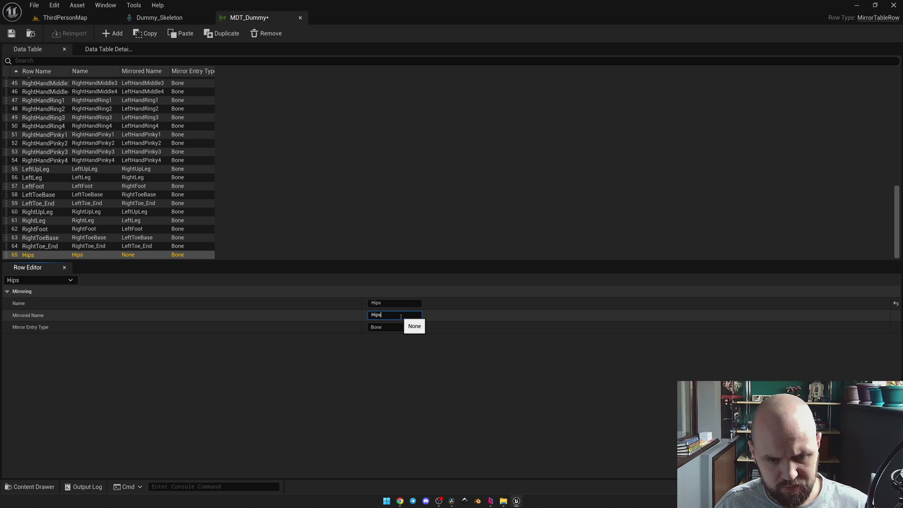
type("Hips")
key("Return")
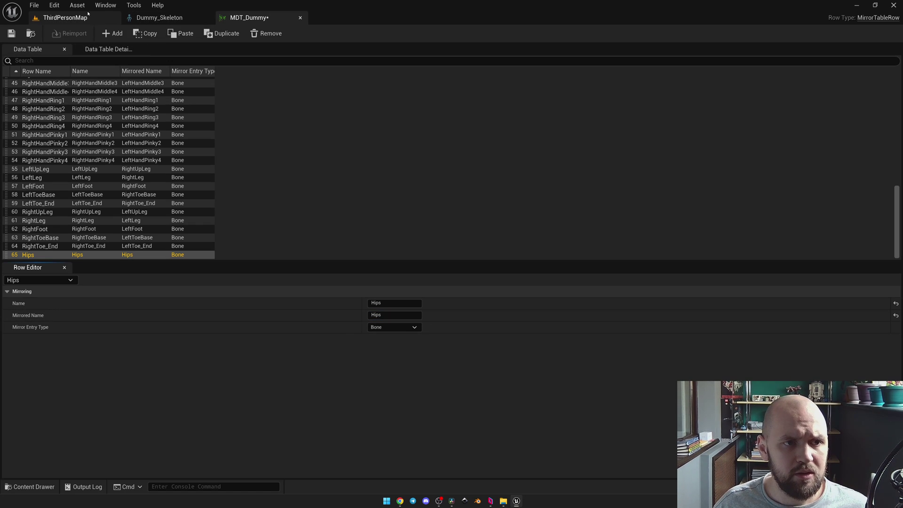
left_click(88, 15)
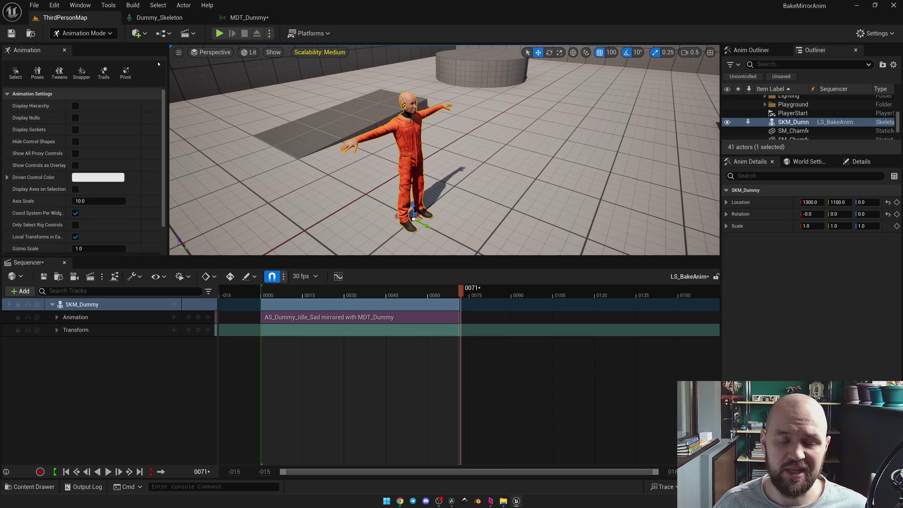
Clear the Animation section's mirror data table, reassign MDT_Dummy, and play the preview
left_click(99, 318)
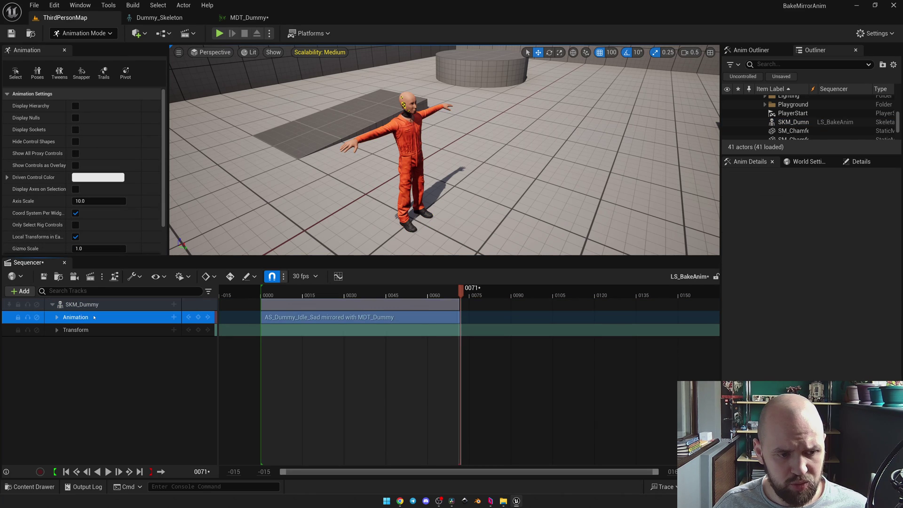
right_click(100, 317)
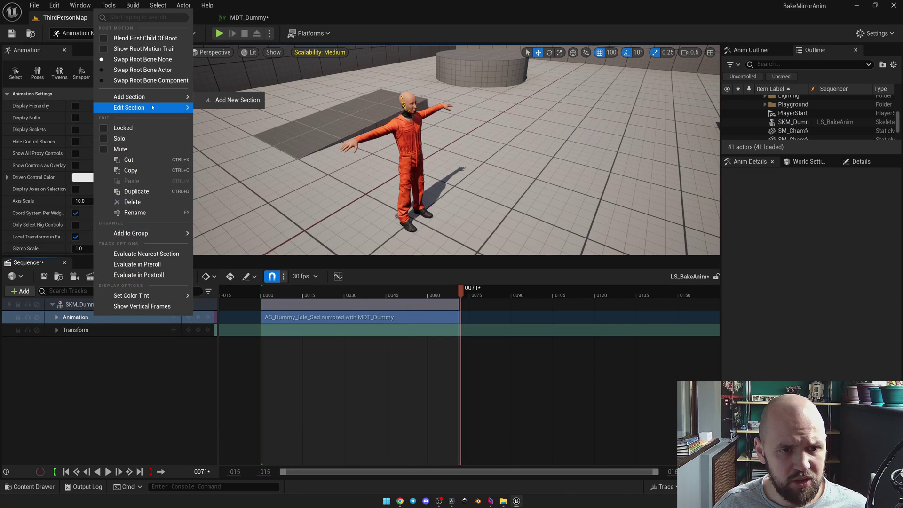
mouse_move(156, 108)
left_click(390, 328)
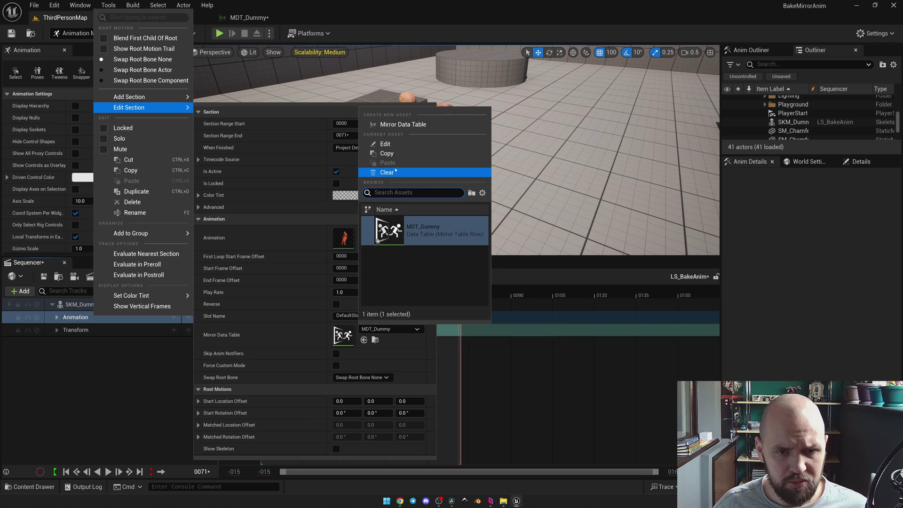
left_click(395, 170)
left_click(391, 328)
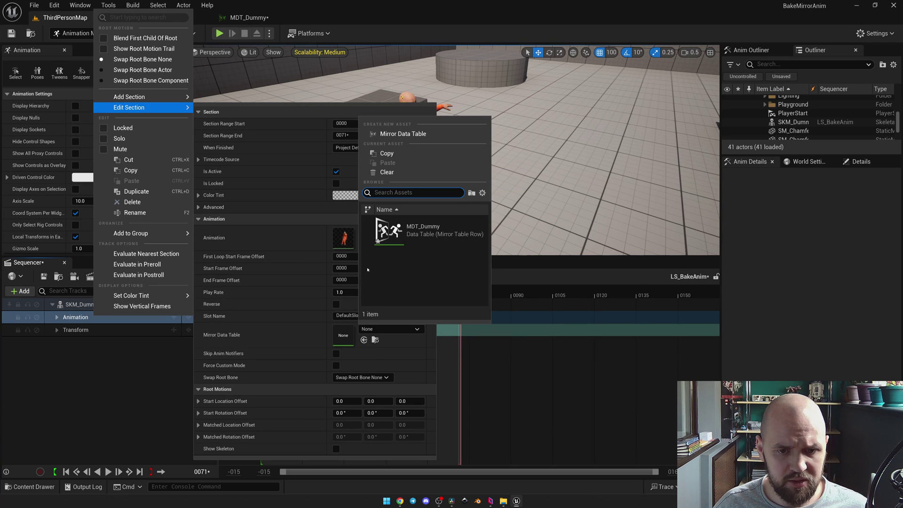
left_click(422, 231)
key("Escape")
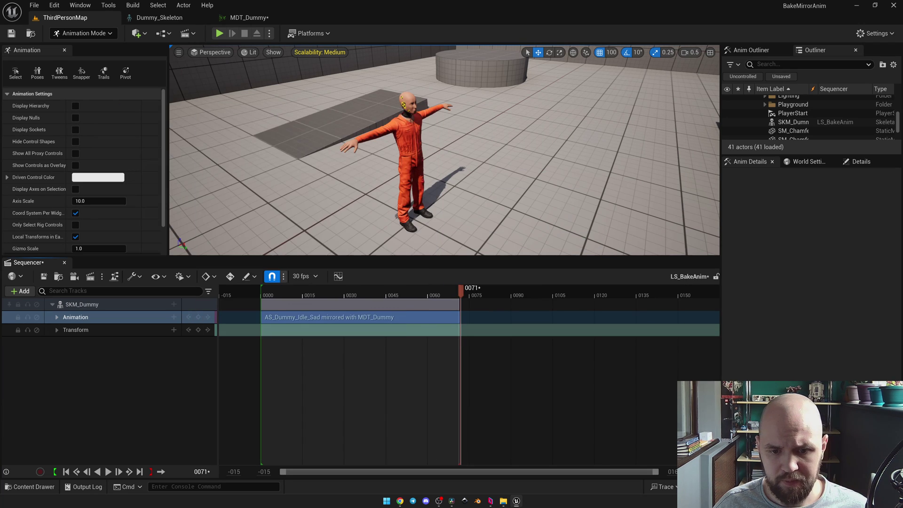
left_click(108, 472)
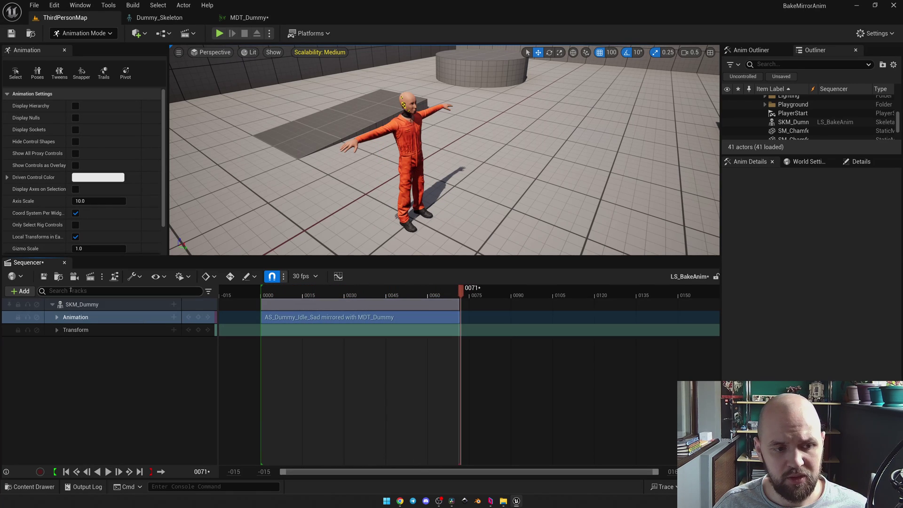
Bake the SKM_Dummy track into Content as AS_Dummy_Idle_Sad_M and export it
left_click(75, 305)
right_click(75, 305)
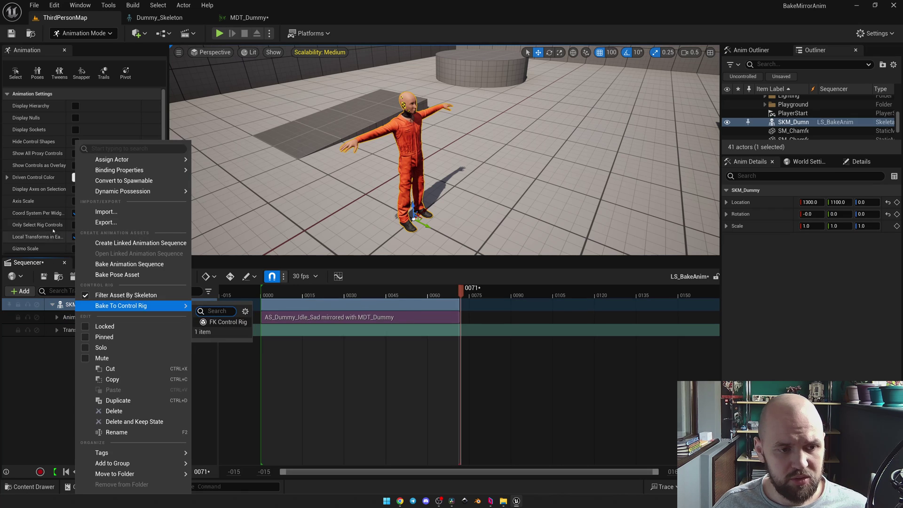
left_click(131, 264)
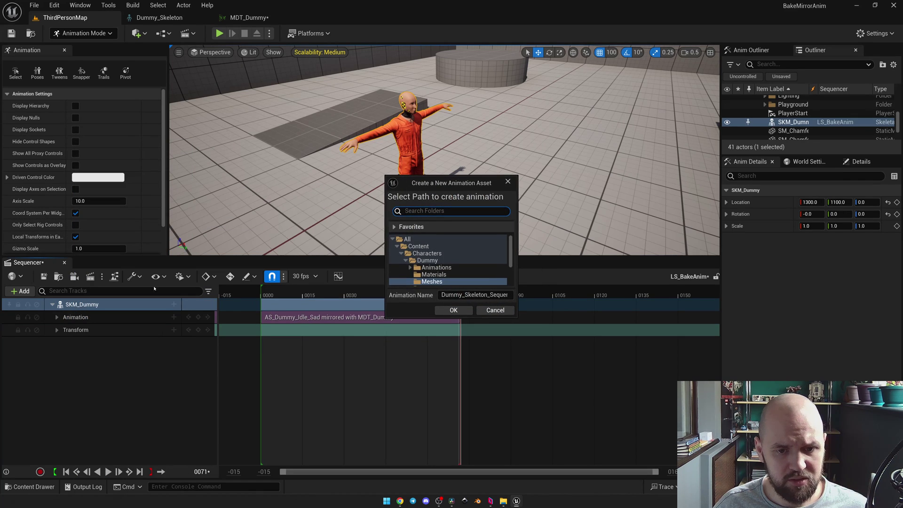
left_click(418, 246)
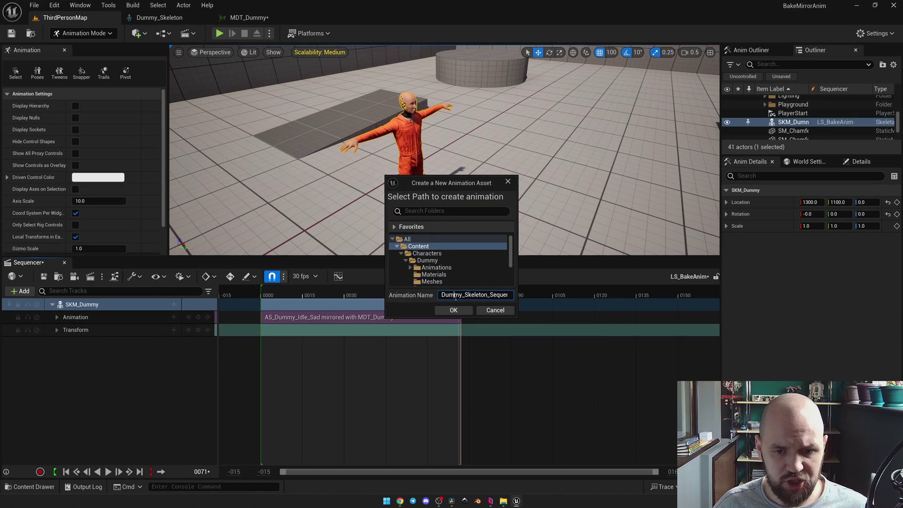
left_click(455, 295)
type("AS")
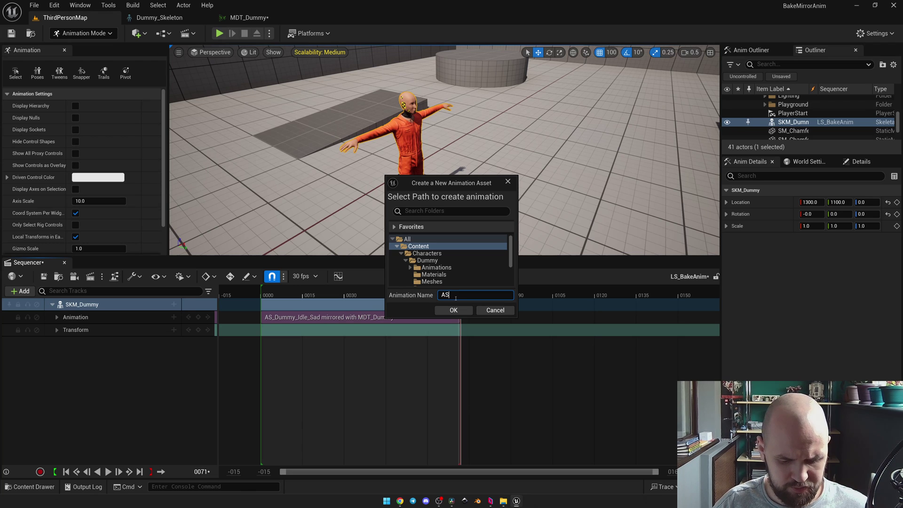
type("_Dummy_")
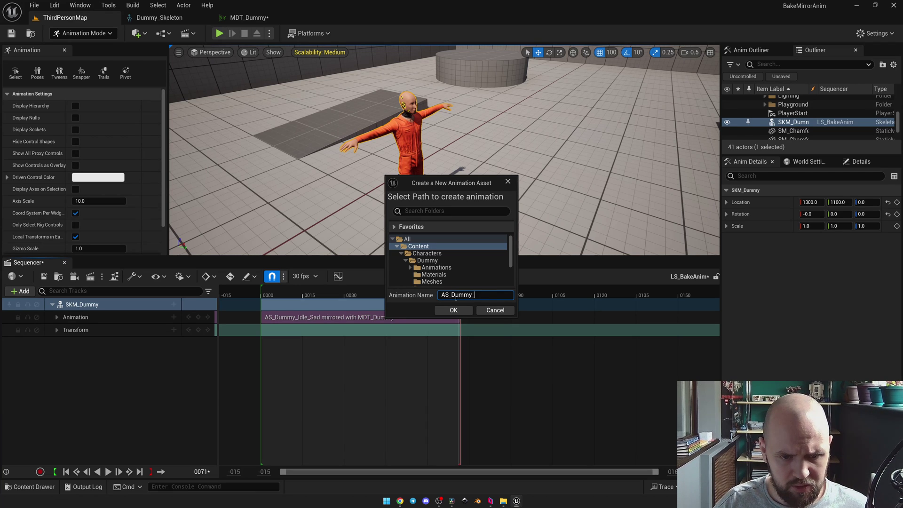
type("Idle")
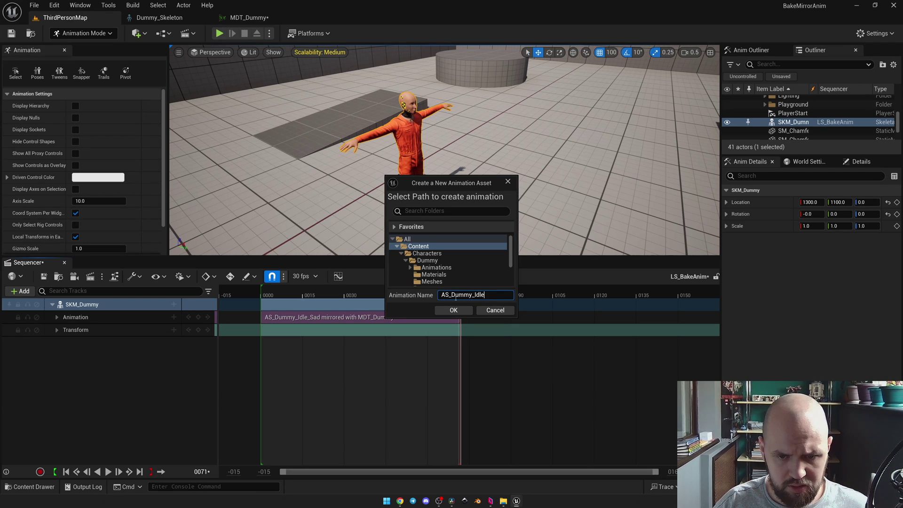
type("_Sad_")
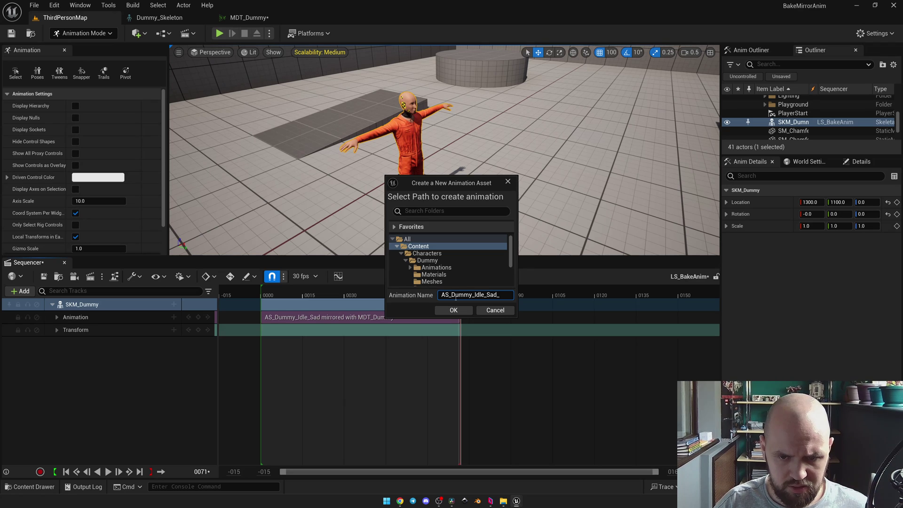
type("M")
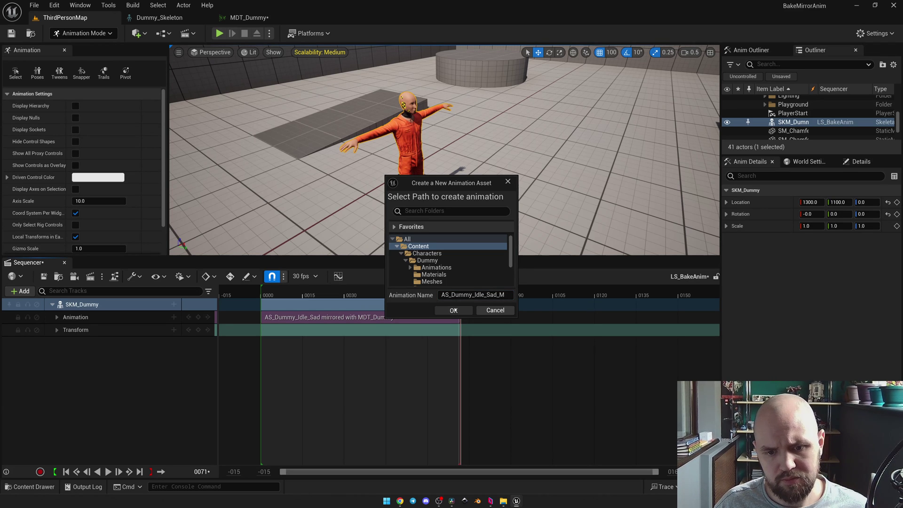
left_click(453, 310)
left_click(451, 310)
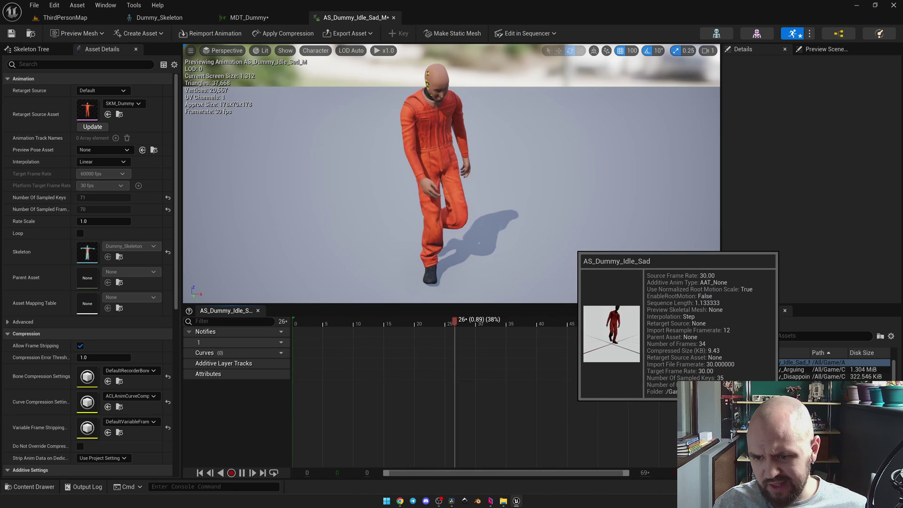
Open the original AS_Dummy_Idle_Sad to compare it with the baked mirrored version
double_click(775, 362)
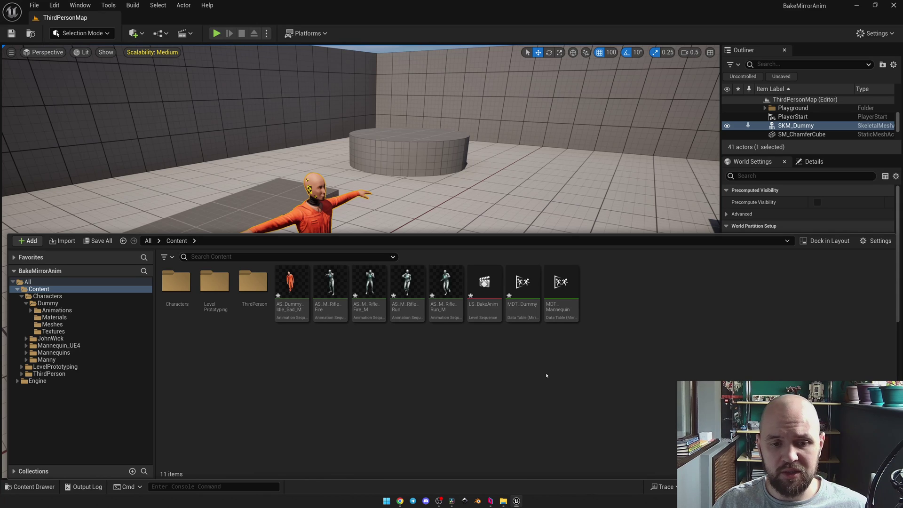
Retarget AS_M_Rifle_Fire with SKM_Dummy set as the target skeletal mesh
right_click(329, 287)
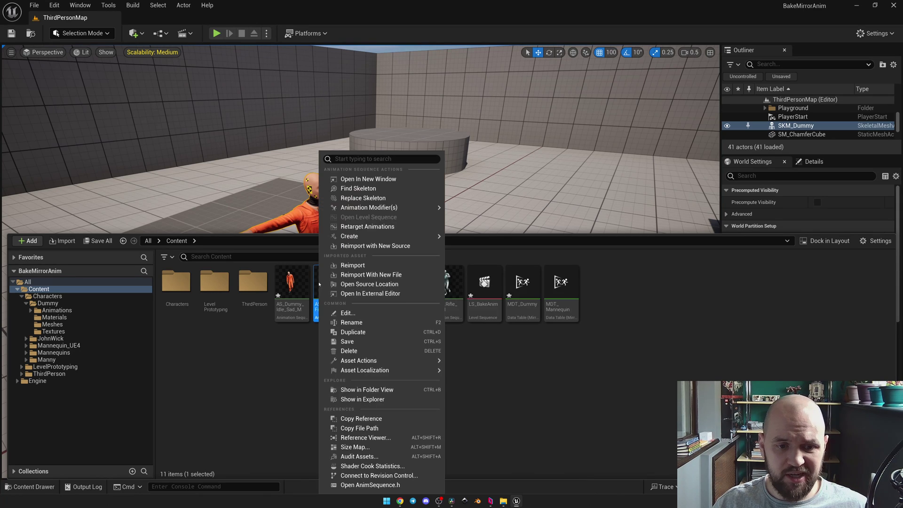
left_click(369, 227)
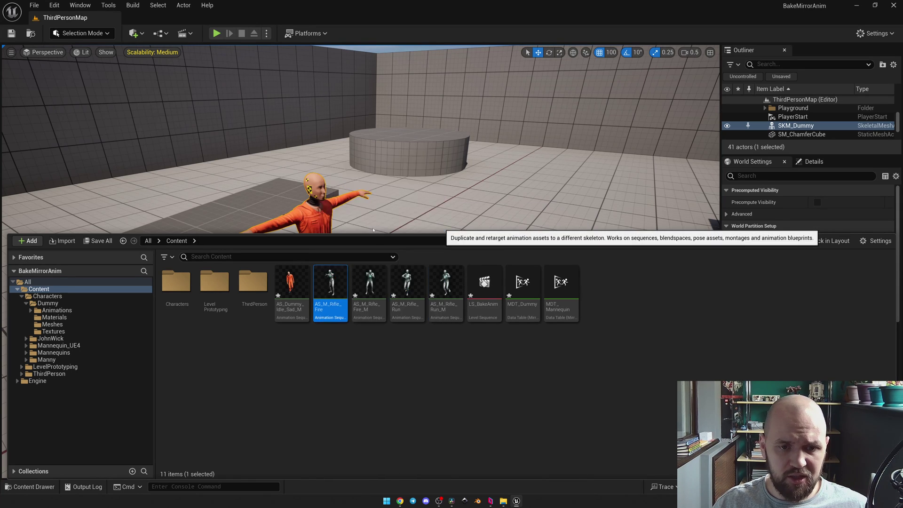
left_click(594, 208)
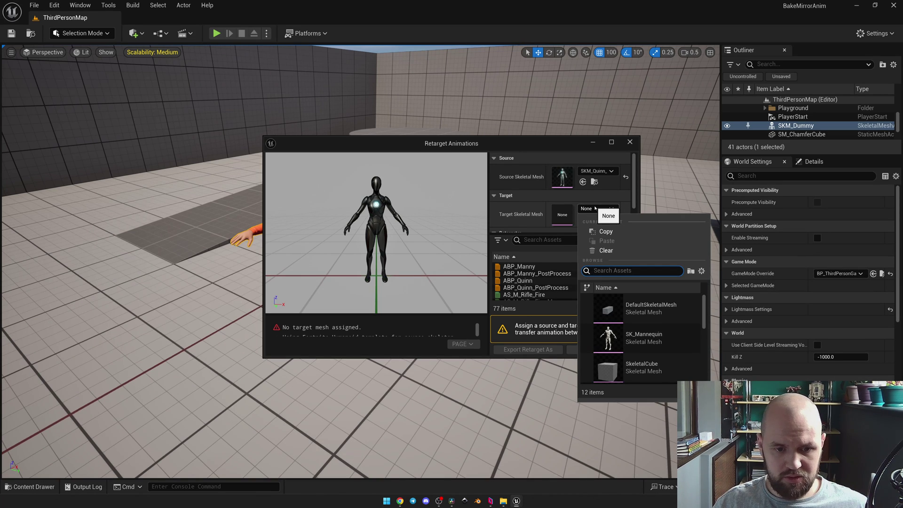
type("dummy")
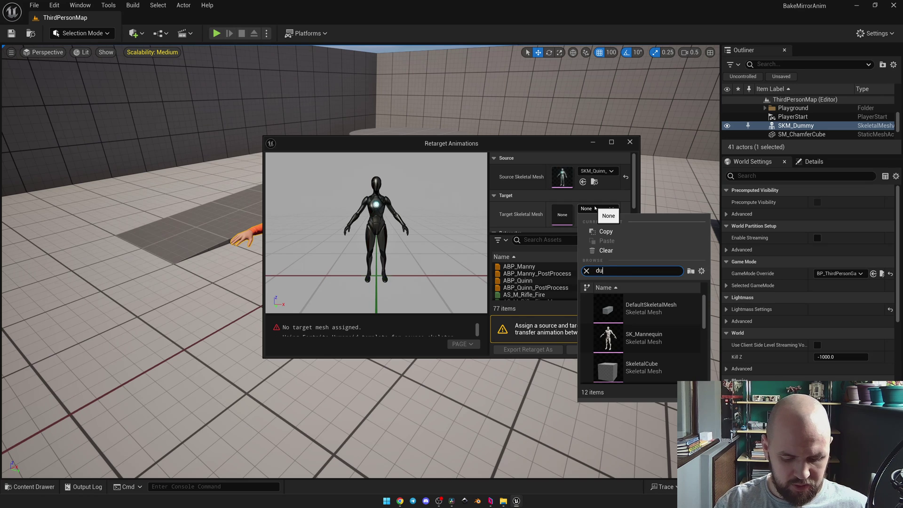
left_click(632, 318)
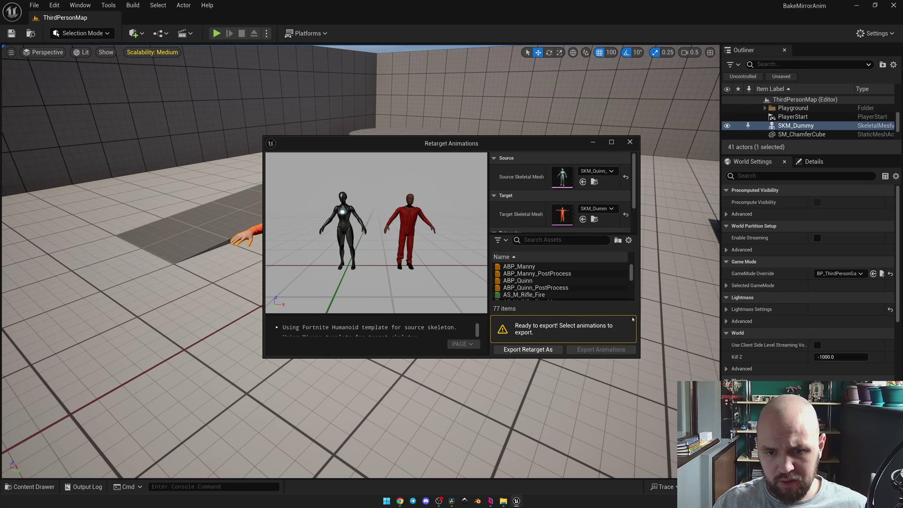
Select AS_M_Rifle_Fire_M in the animation list, previewing it on both characters
scroll(541, 282, "down", 2)
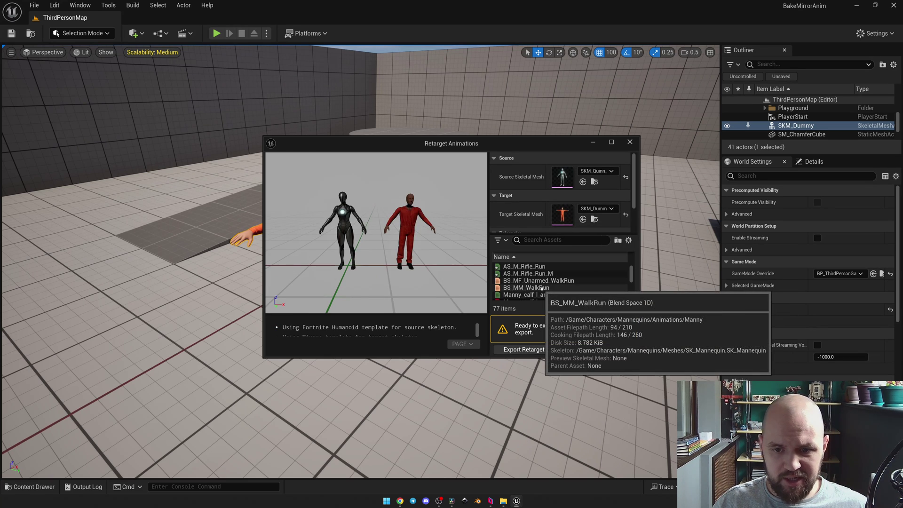
left_click(553, 266)
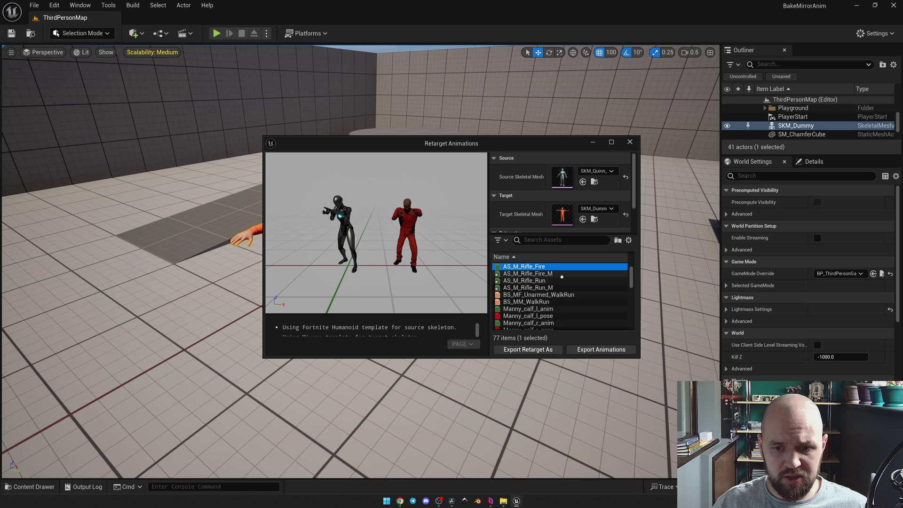
left_click(558, 272)
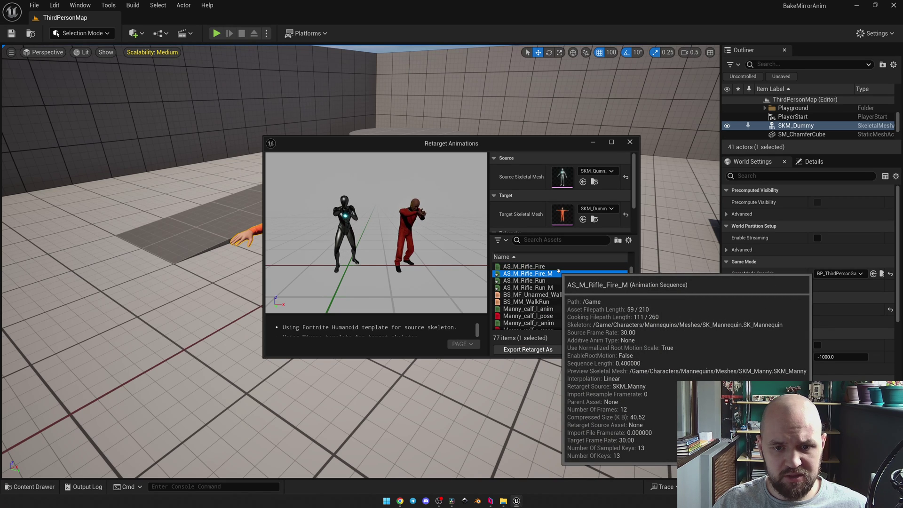